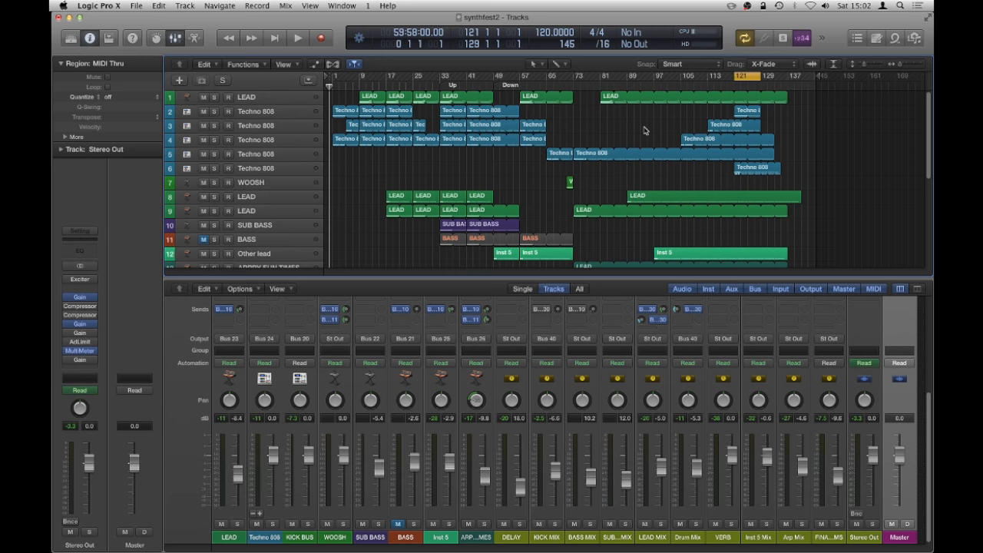
Audition the song and the Drum Mix channel soloed, then unsolo it and return to the start
{"action": "key", "text": "XF86AudioLowerVolume"}
{"action": "key", "text": "space"}
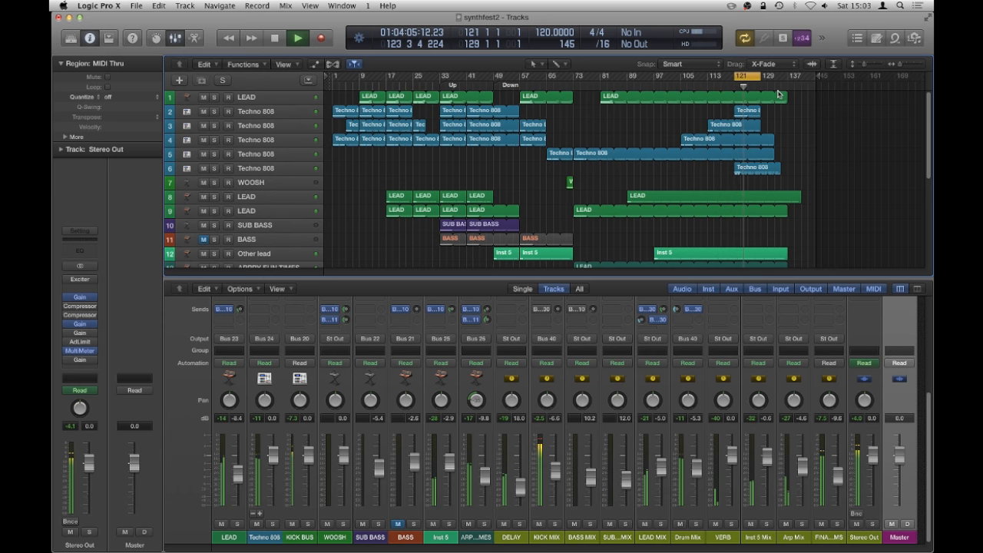
{"action": "key", "text": "space"}
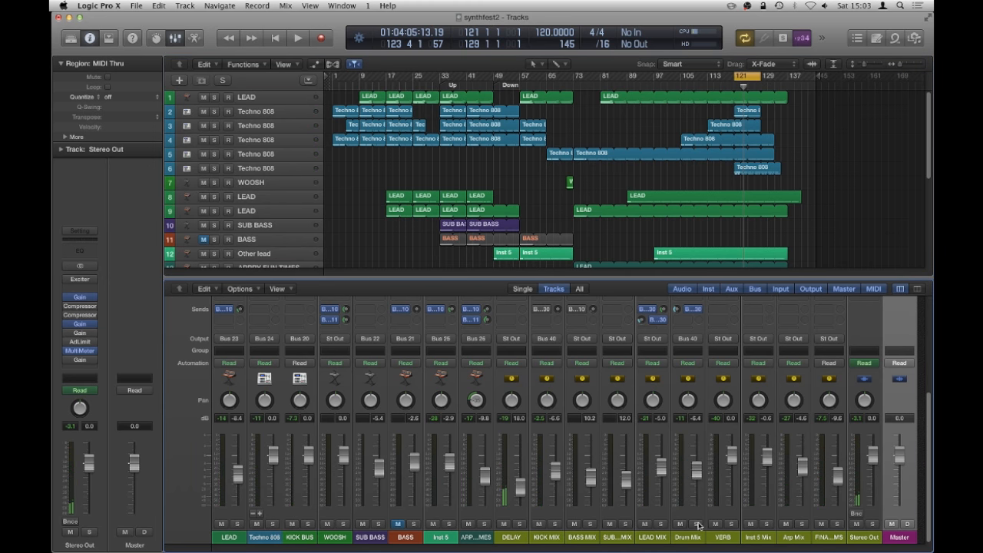
{"action": "left_click", "coordinate": [698, 525]}
{"action": "key", "text": "space"}
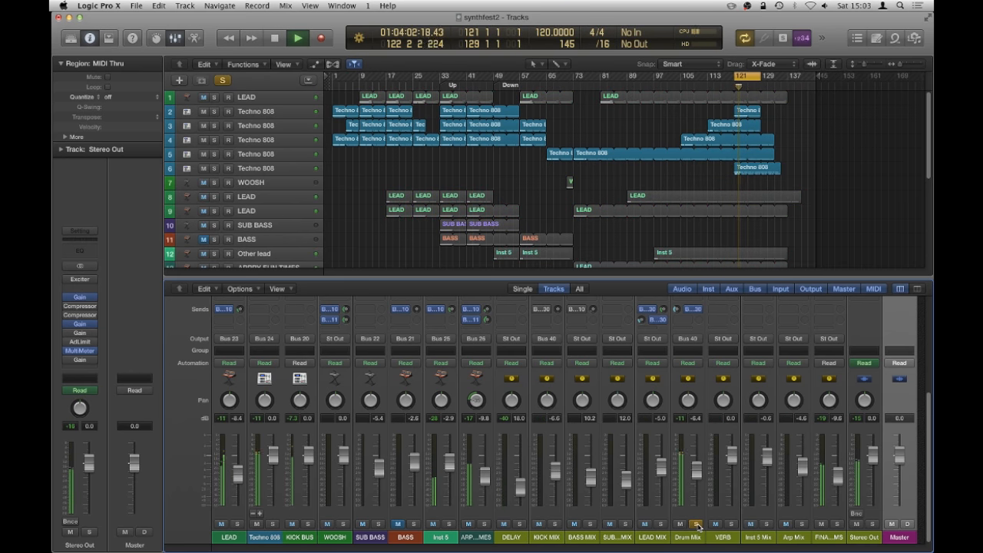
{"action": "key", "text": "space"}
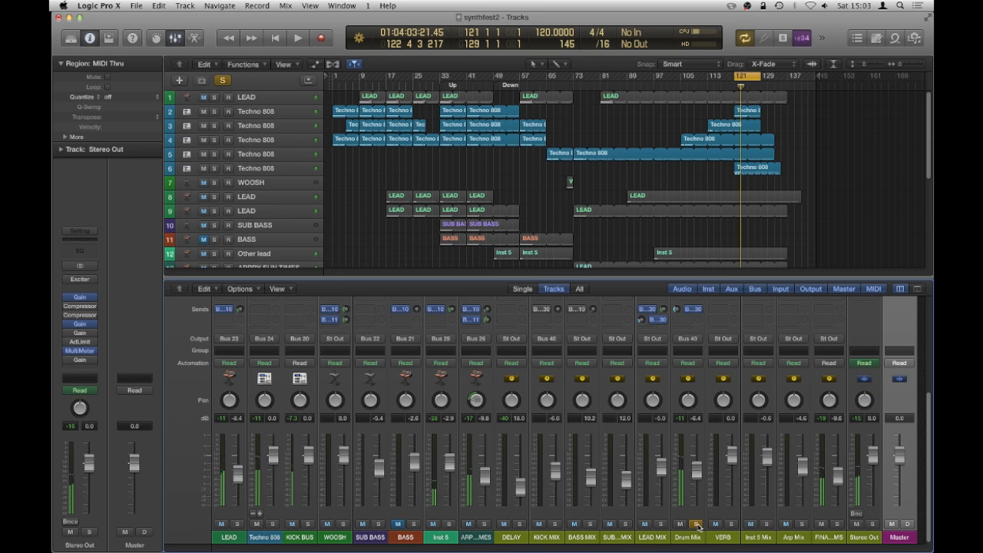
{"action": "key", "text": "Return"}
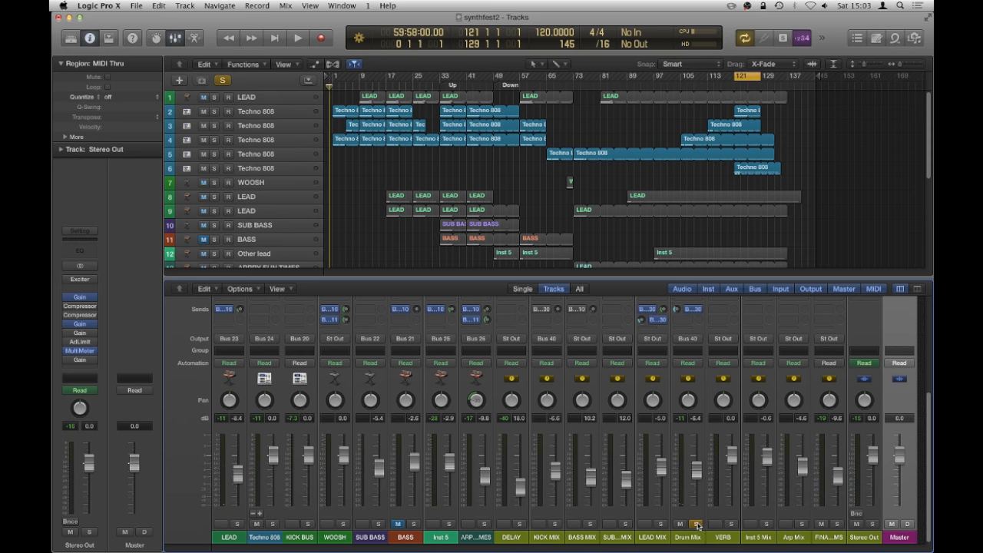
{"action": "left_click", "coordinate": [697, 524]}
{"action": "left_click", "coordinate": [697, 525]}
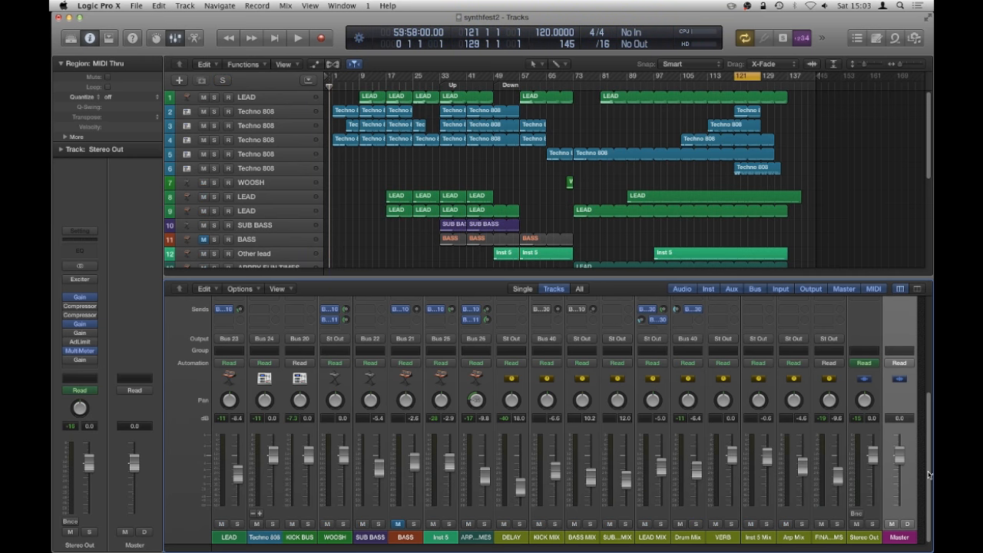
{"action": "scroll", "coordinate": [928, 481], "scroll_direction": "up", "scroll_amount": 2}
{"action": "scroll", "coordinate": [928, 481], "scroll_direction": "down", "scroll_amount": 2}
{"action": "left_click_drag", "start_coordinate": [926, 488], "coordinate": [924, 436]}
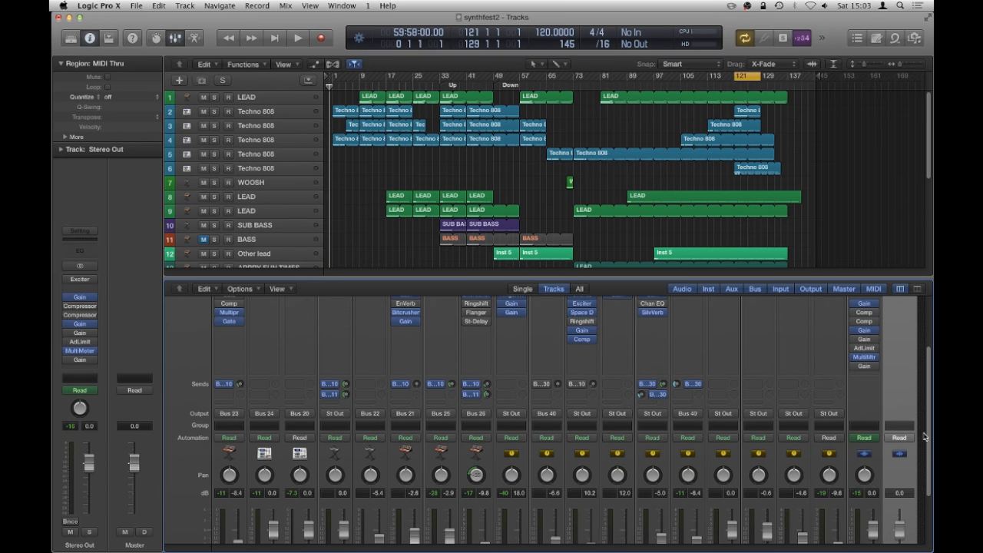
Send the Drum Mix to Bus 31 pre-fader, creating a new aux, and set the send level
{"action": "left_click", "coordinate": [684, 396]}
{"action": "mouse_move", "coordinate": [693, 440]}
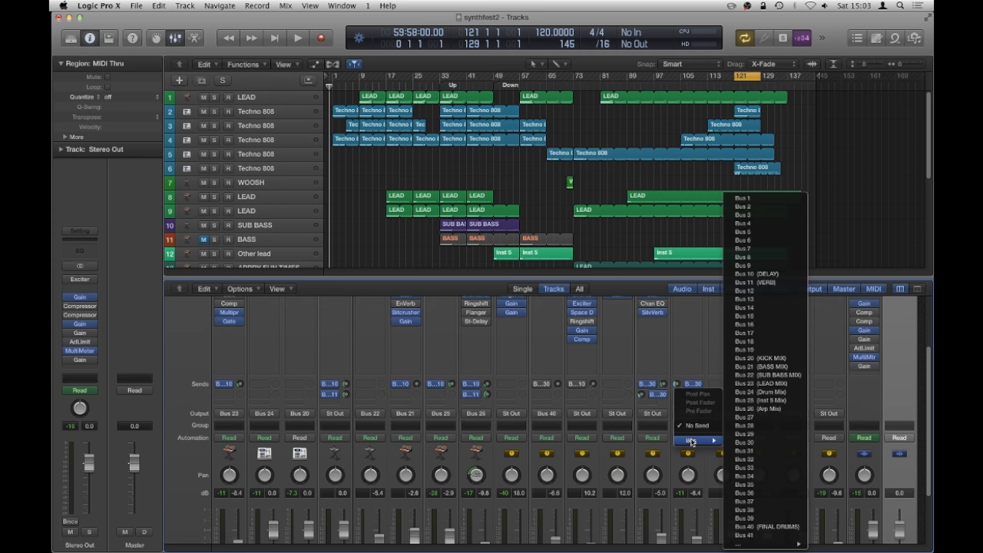
{"action": "left_click", "coordinate": [754, 453]}
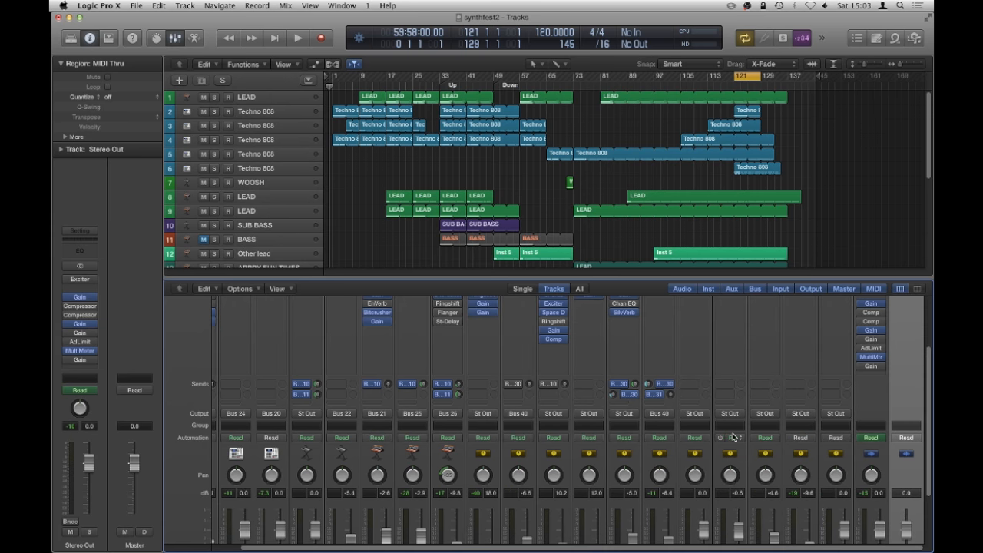
{"action": "left_click", "coordinate": [661, 394]}
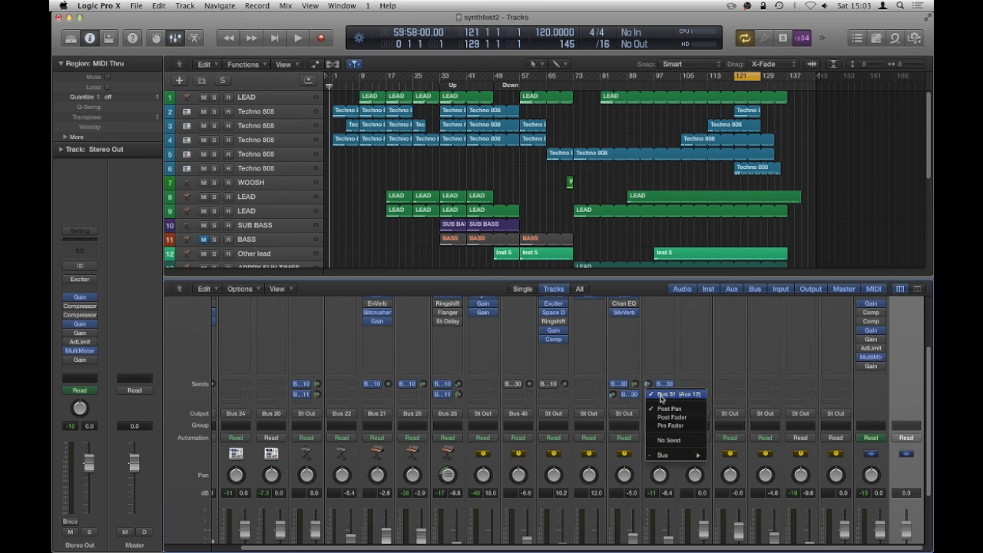
{"action": "left_click", "coordinate": [665, 430]}
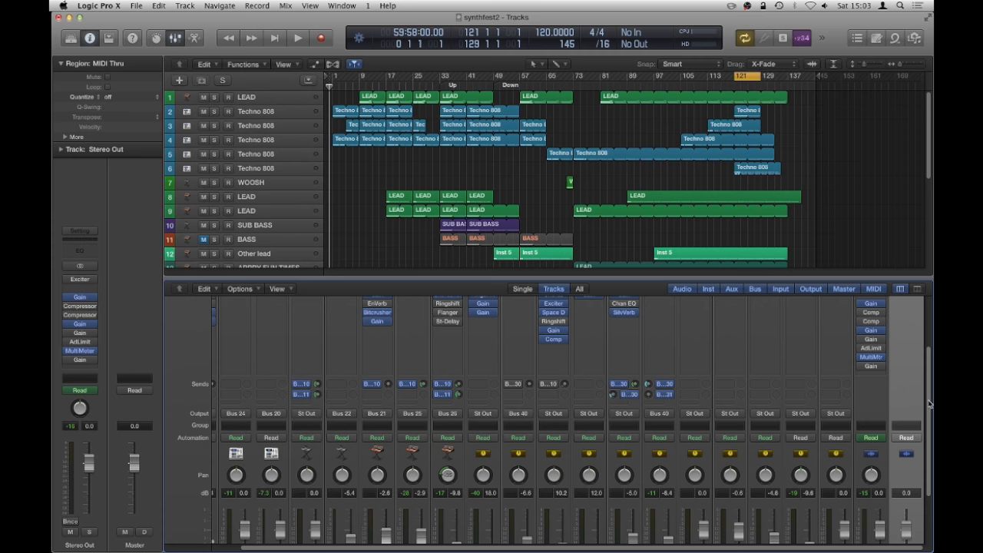
{"action": "scroll", "coordinate": [671, 461], "scroll_direction": "down", "scroll_amount": 2}
{"action": "scroll", "coordinate": [672, 476], "scroll_direction": "down", "scroll_amount": 1}
{"action": "scroll", "coordinate": [672, 491], "scroll_direction": "down", "scroll_amount": 1}
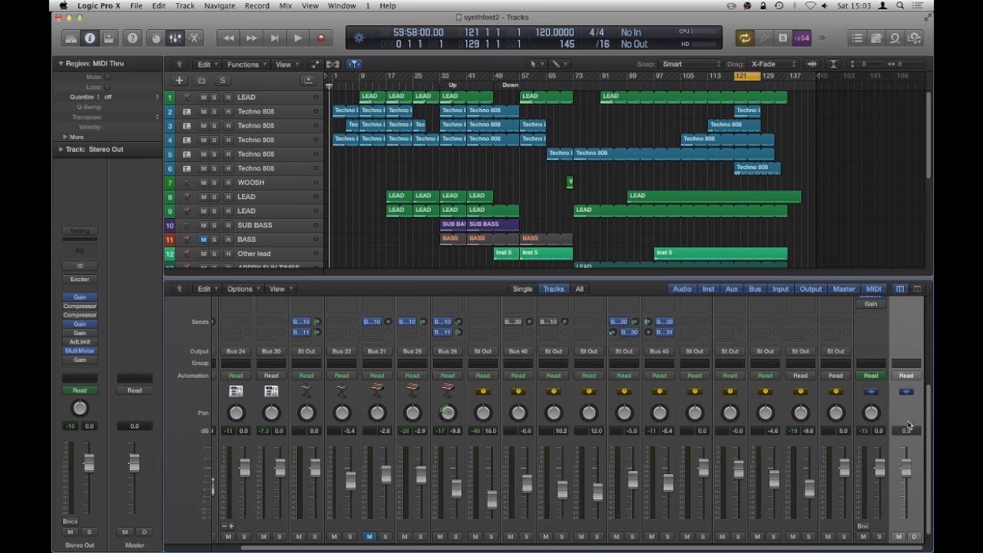
{"action": "scroll", "coordinate": [927, 415], "scroll_direction": "up", "scroll_amount": 2}
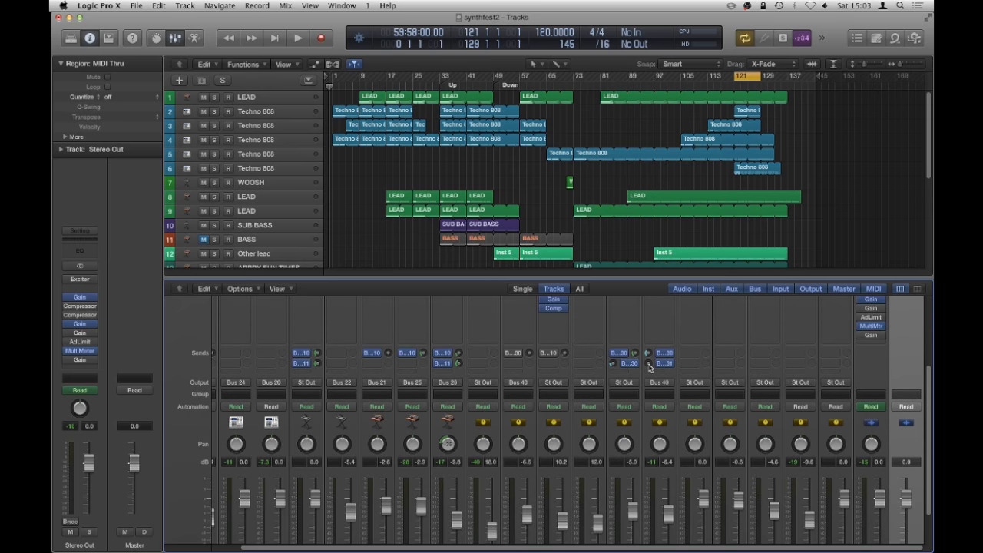
{"action": "left_click", "coordinate": [661, 363]}
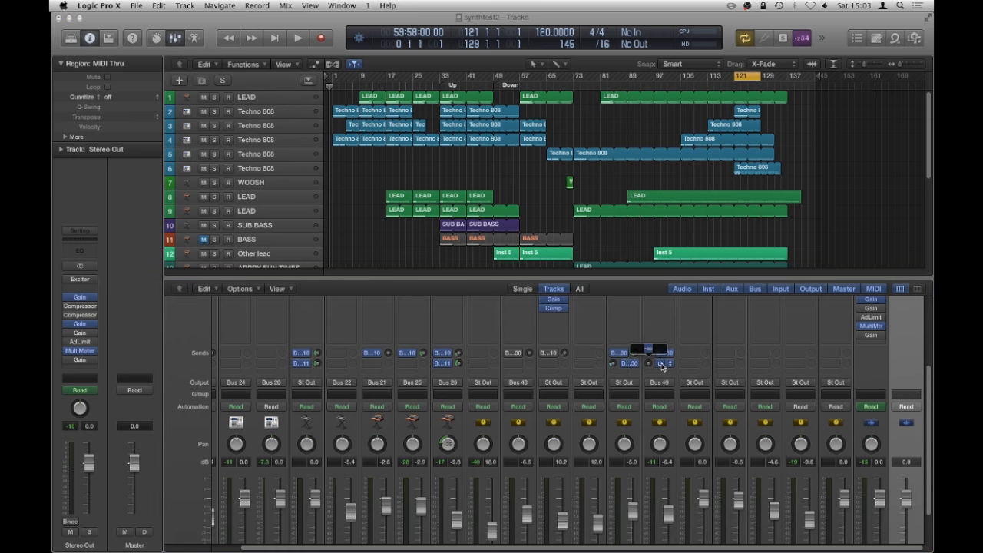
{"action": "left_click", "coordinate": [662, 364]}
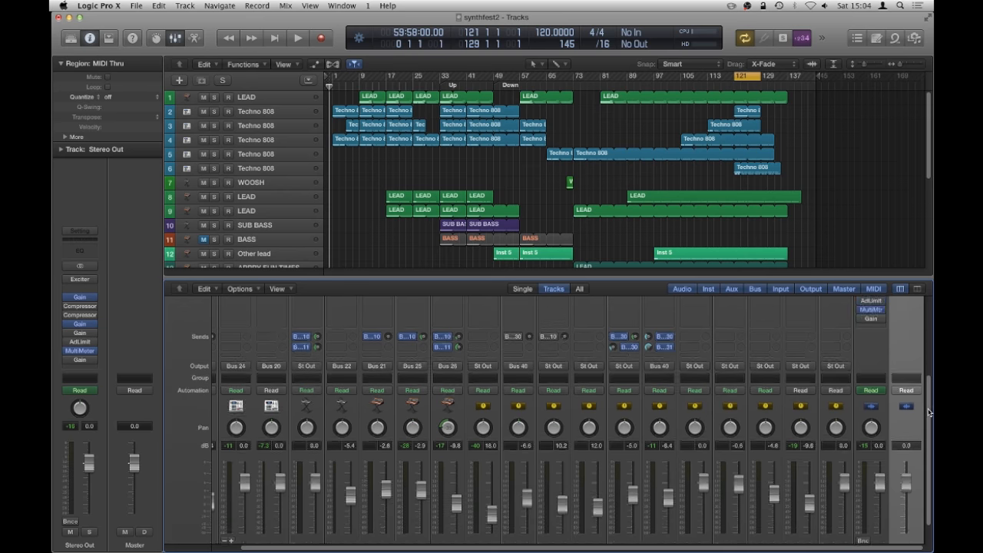
{"action": "mouse_move", "coordinate": [927, 393]}
{"action": "left_mouse_down"}
{"action": "mouse_move", "coordinate": [921, 434]}
{"action": "mouse_move", "coordinate": [926, 344]}
{"action": "left_mouse_up"}
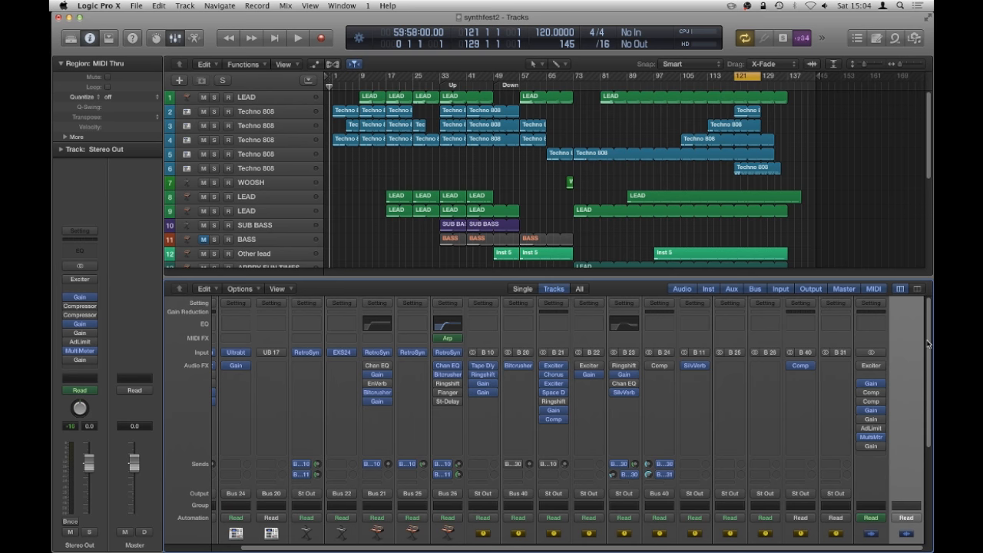
{"action": "left_click_drag", "start_coordinate": [928, 344], "coordinate": [927, 430]}
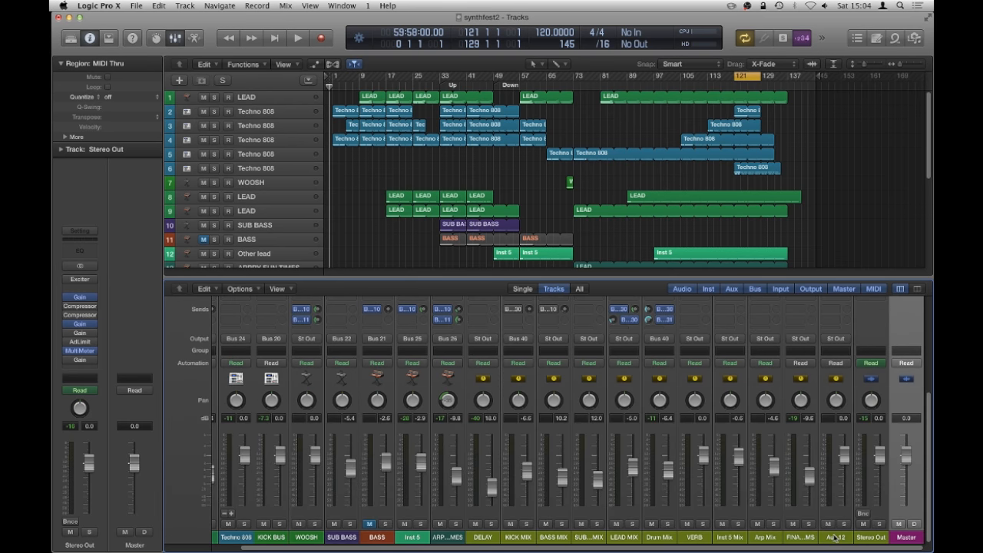
Rename the new Bus 31 aux 'TAPE BUS' and bring up its Audio FX choices
{"action": "left_click", "coordinate": [835, 536]}
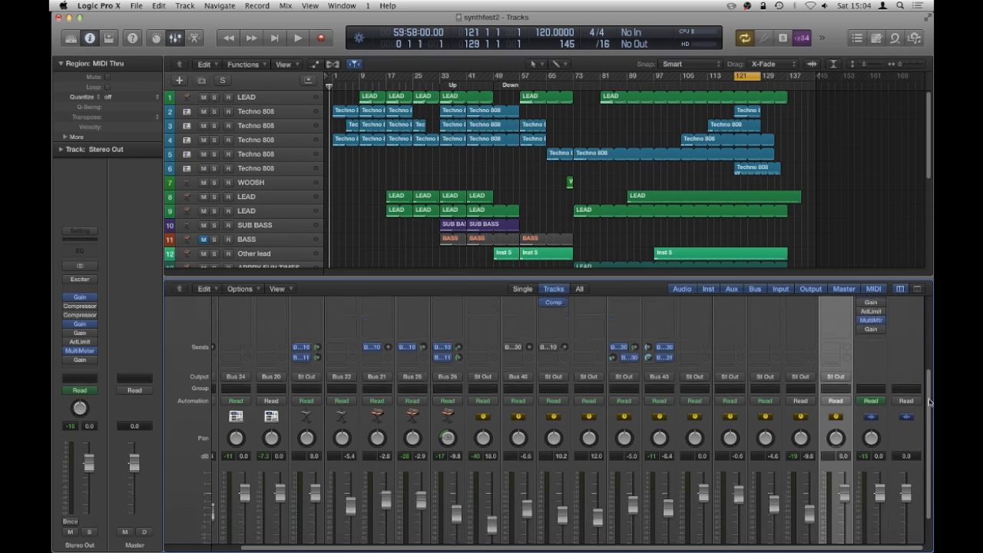
{"action": "left_click_drag", "start_coordinate": [929, 439], "coordinate": [930, 338]}
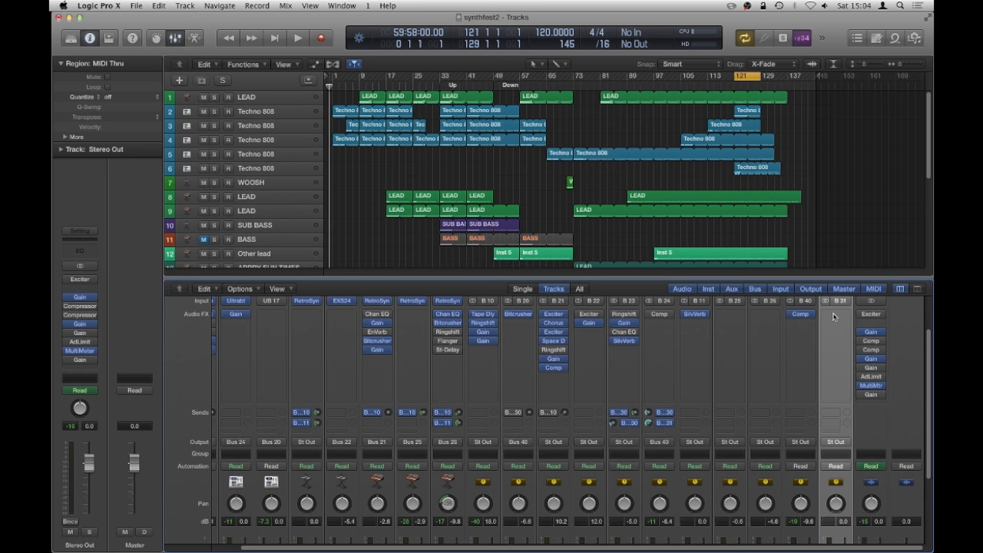
{"action": "left_click", "coordinate": [837, 317]}
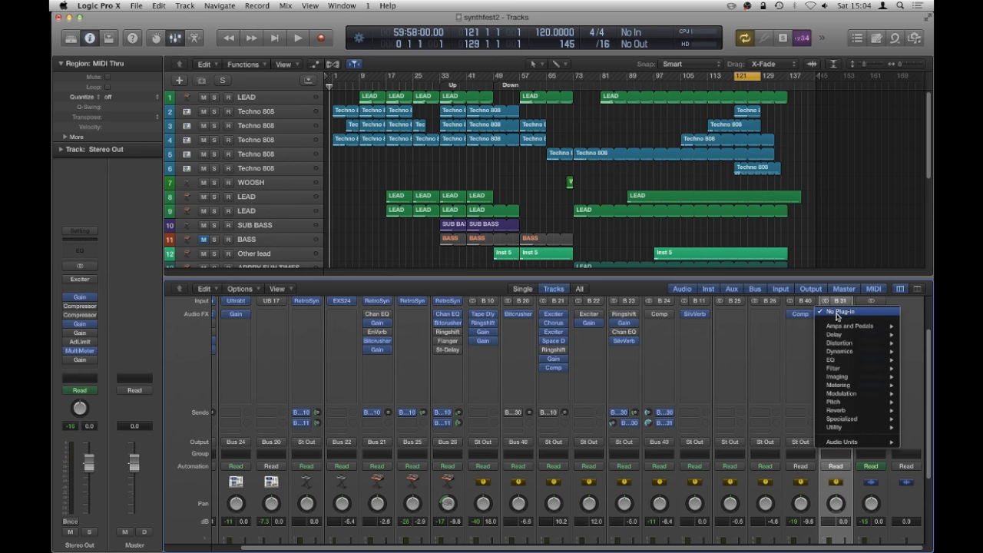
{"action": "mouse_move", "coordinate": [841, 335]}
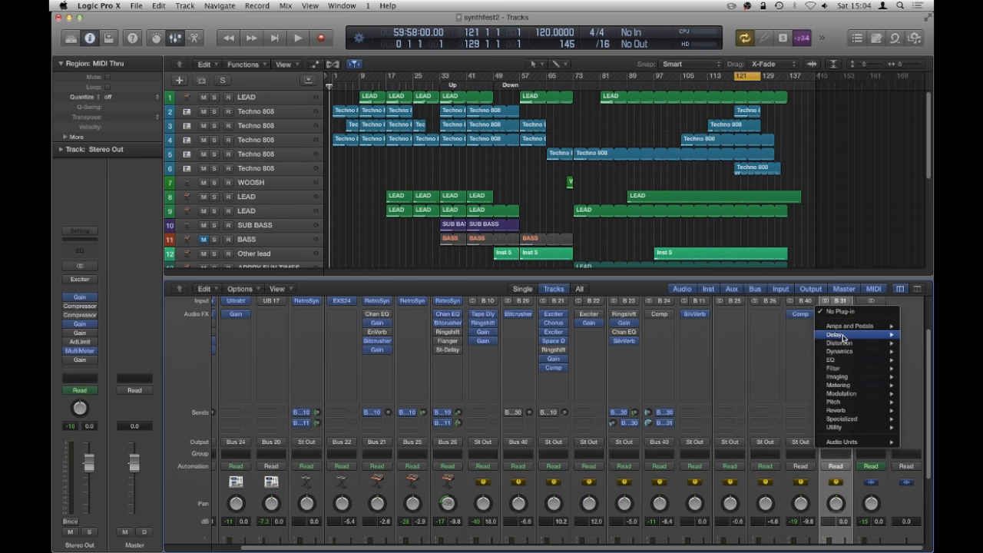
{"action": "mouse_move", "coordinate": [772, 369]}
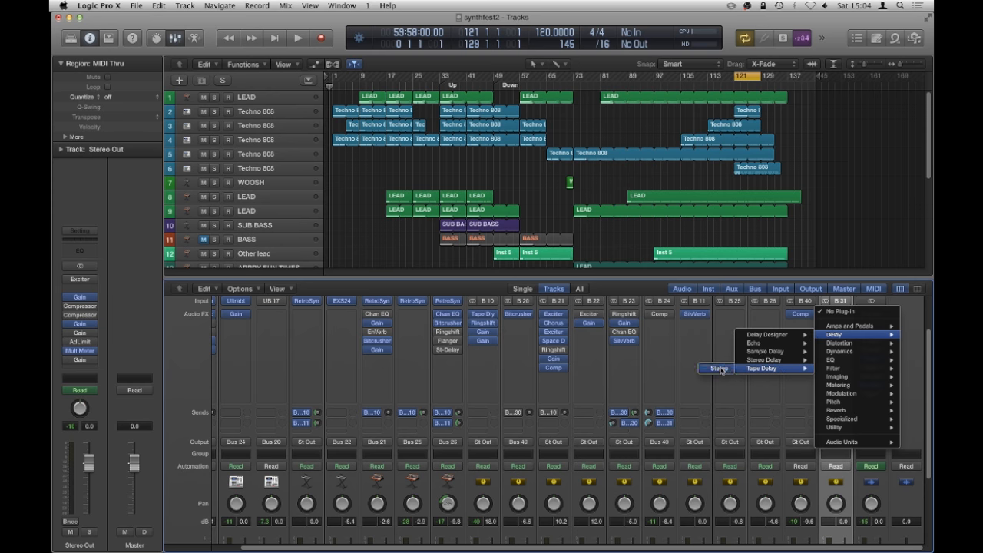
Insert a stereo Tape Delay on TAPE BUS with Tempo Sync off, 0 ms delay and low cut at 520 Hz
{"action": "left_click", "coordinate": [719, 369]}
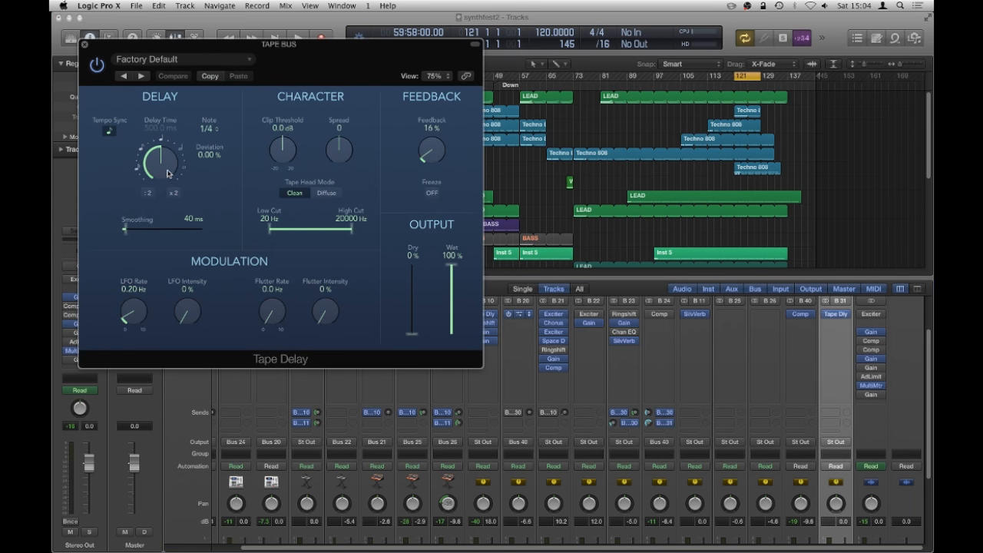
{"action": "left_click", "coordinate": [109, 131]}
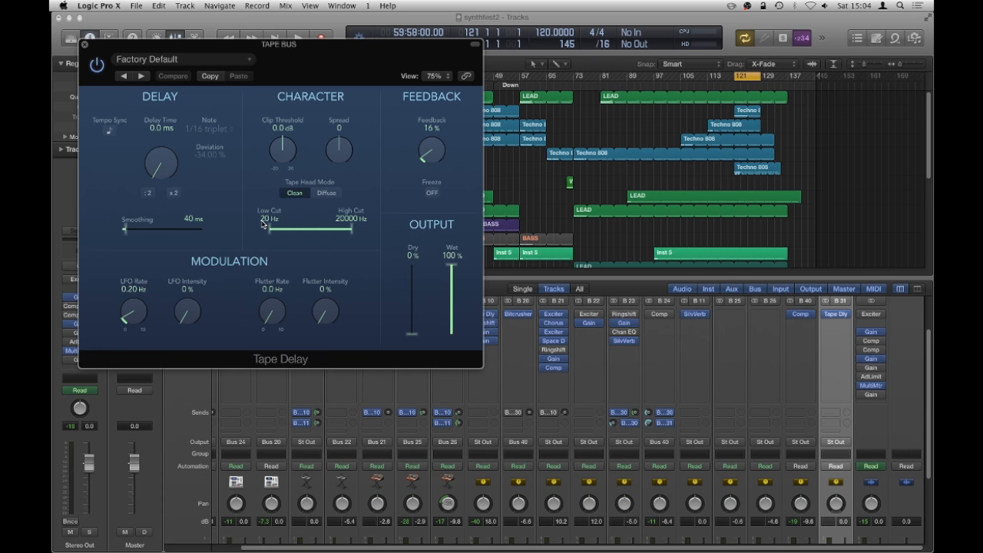
{"action": "left_click_drag", "start_coordinate": [267, 228], "coordinate": [304, 229]}
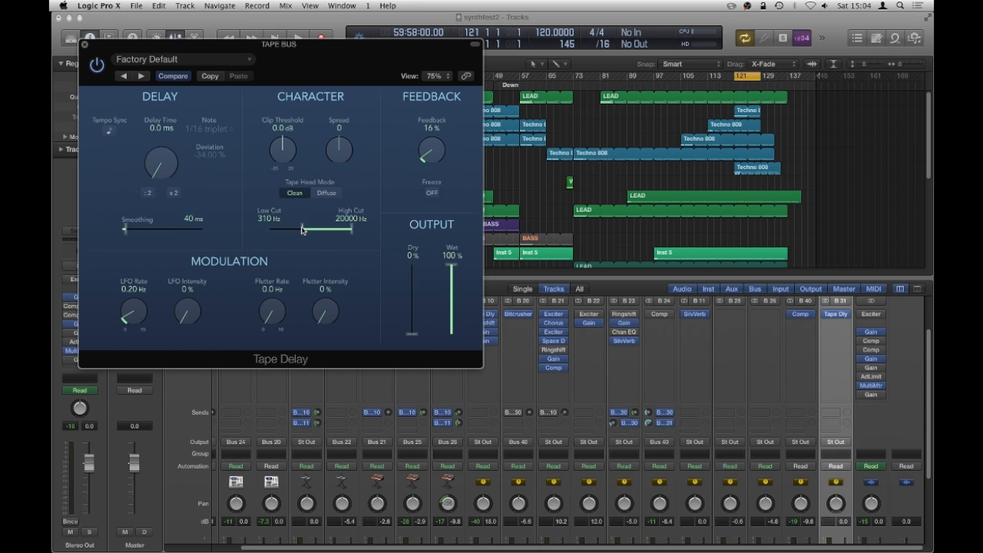
{"action": "left_click_drag", "start_coordinate": [304, 230], "coordinate": [308, 230]}
{"action": "scroll", "coordinate": [928, 376], "scroll_direction": "down", "scroll_amount": 5}
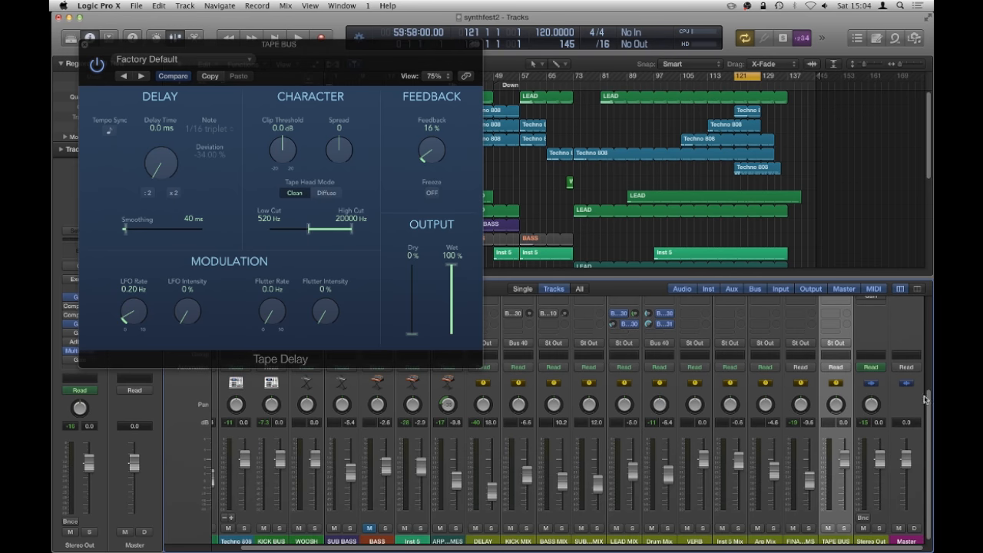
{"action": "left_click", "coordinate": [843, 528]}
{"action": "key", "text": "space"}
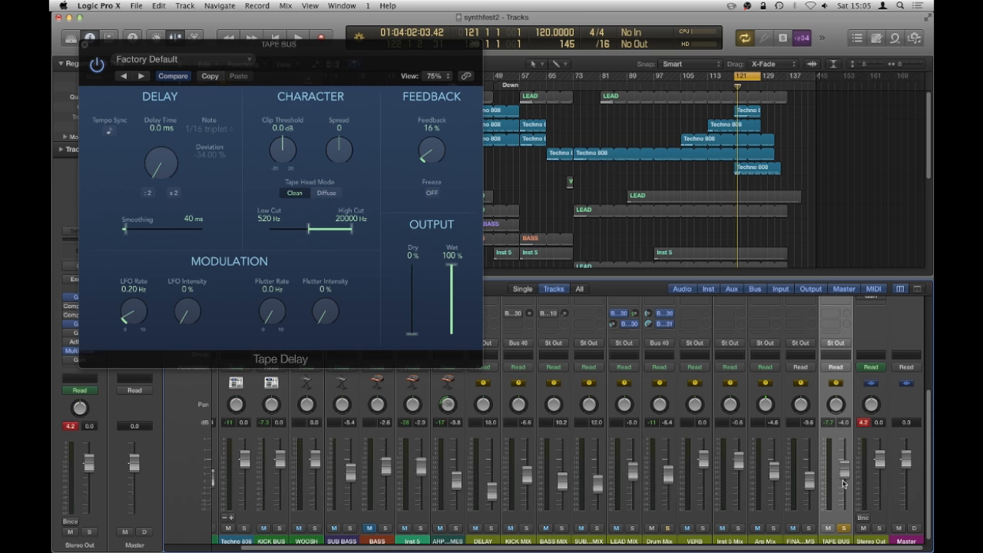
{"action": "key", "text": "space"}
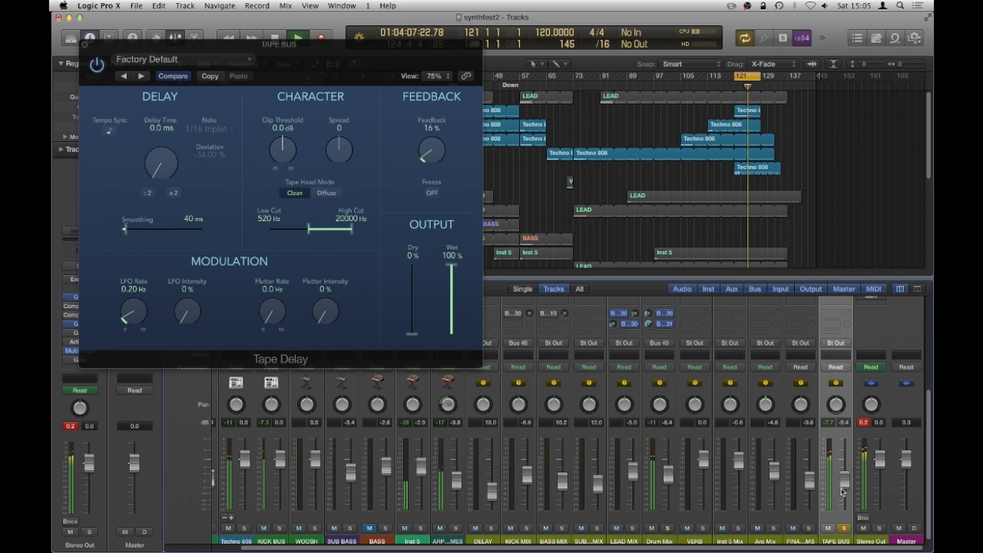
{"action": "key", "text": "space"}
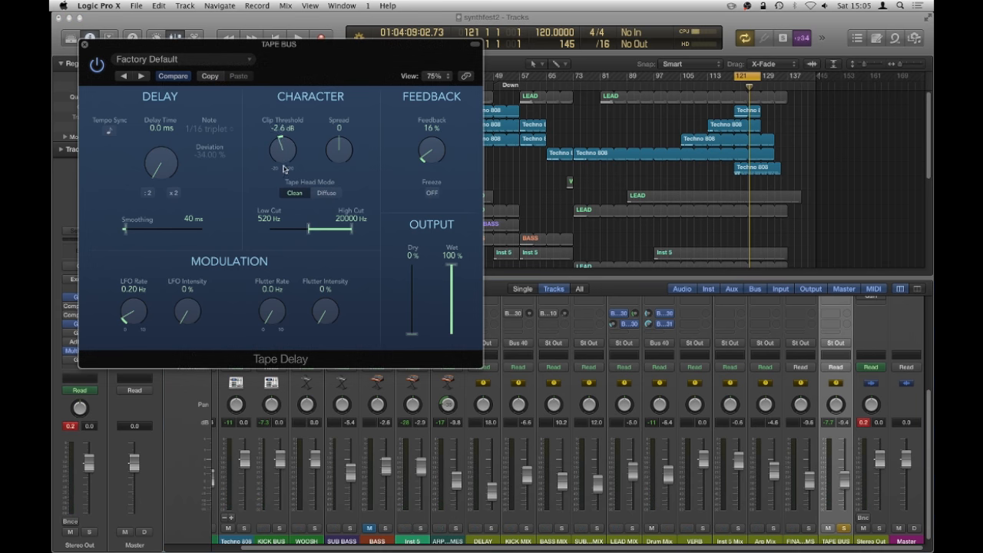
Lower the Tape Delay clip threshold to -12.2 dB and raise feedback to 60% while auditioning
{"action": "left_click_drag", "start_coordinate": [283, 154], "coordinate": [289, 197]}
{"action": "left_click_drag", "start_coordinate": [285, 152], "coordinate": [286, 158]}
{"action": "left_click_drag", "start_coordinate": [286, 156], "coordinate": [287, 159]}
{"action": "key", "text": "space"}
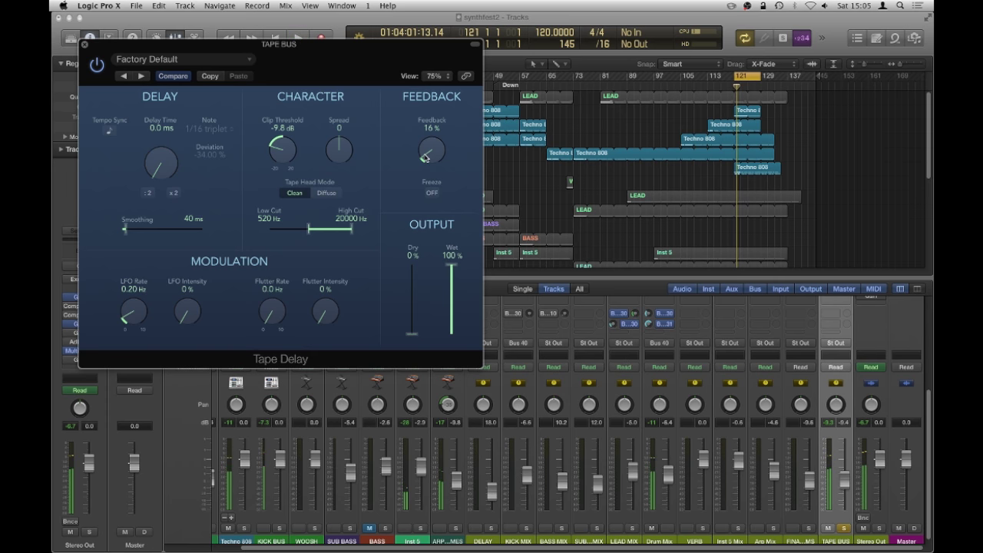
{"action": "left_click_drag", "start_coordinate": [426, 153], "coordinate": [421, 138]}
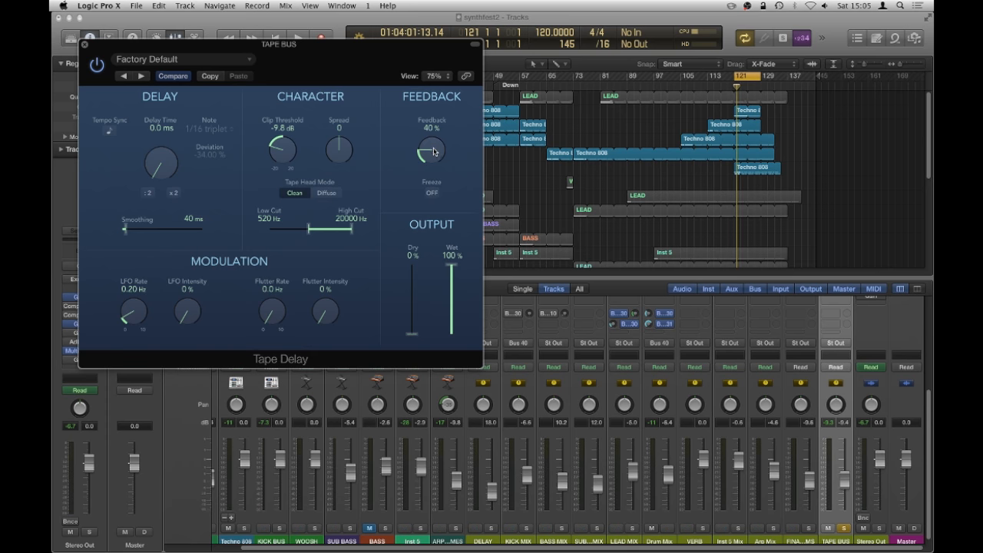
{"action": "left_click_drag", "start_coordinate": [434, 148], "coordinate": [427, 133]}
{"action": "key", "text": "space"}
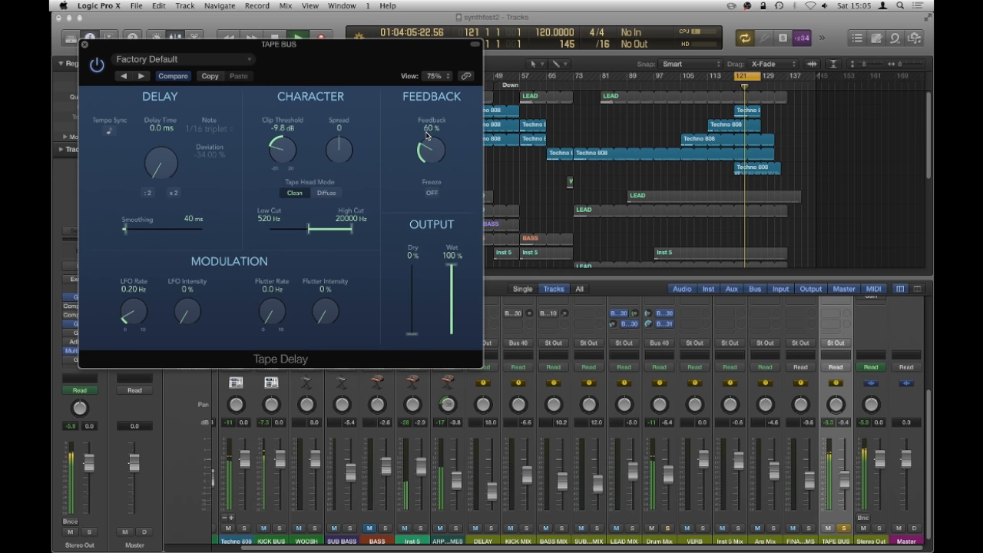
{"action": "left_click_drag", "start_coordinate": [281, 148], "coordinate": [283, 157]}
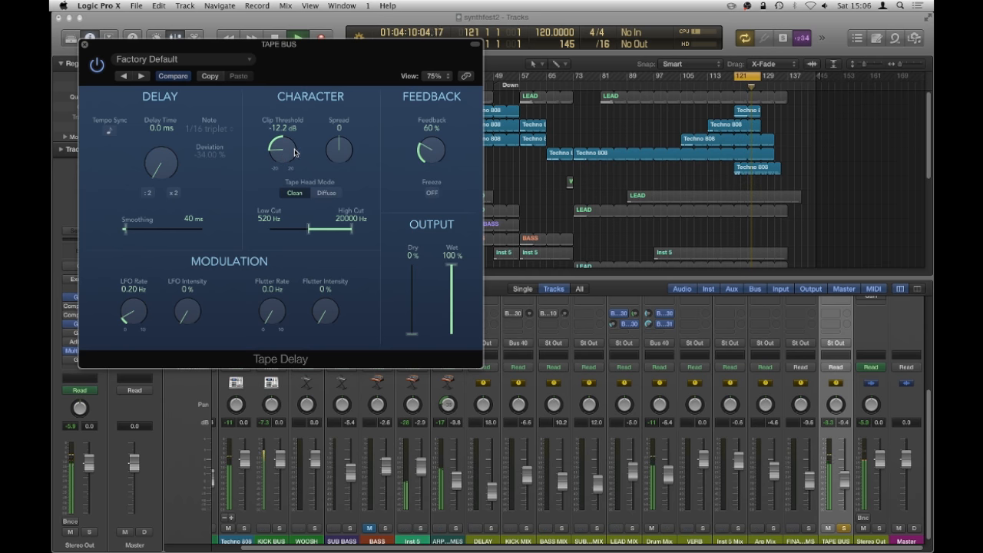
Try the Diffuse tape head, set LFO rate to 0.00 Hz, and return to Clean
{"action": "left_click", "coordinate": [323, 195]}
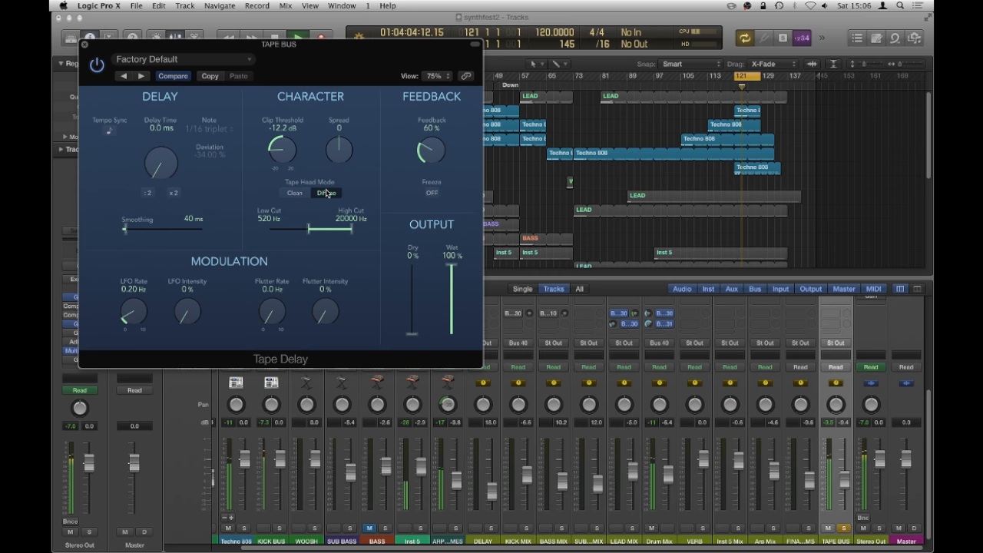
{"action": "left_click_drag", "start_coordinate": [133, 313], "coordinate": [132, 322]}
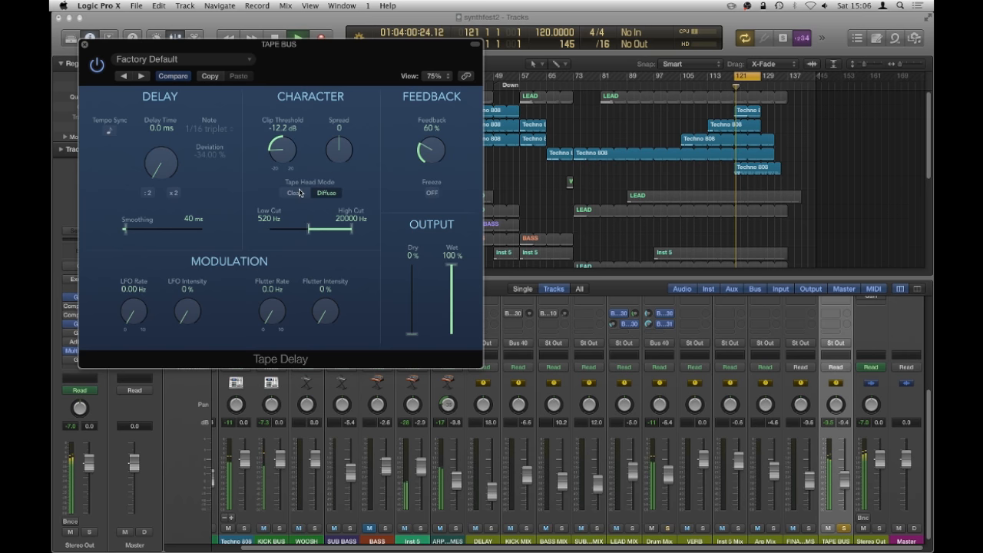
{"action": "left_click", "coordinate": [294, 193]}
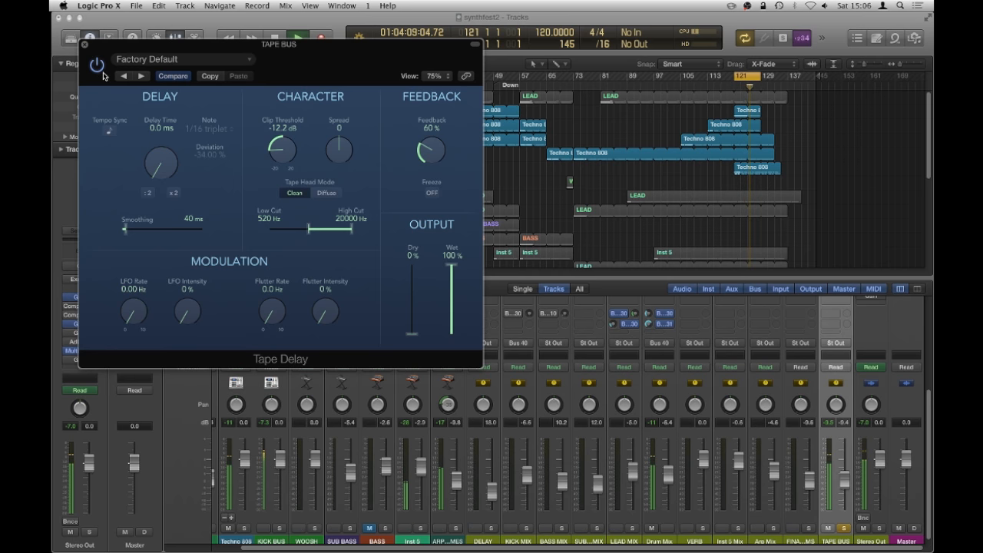
Drop the low cut to minimum, settle the clip threshold at -12.8 dB and feedback at 70%
{"action": "left_click_drag", "start_coordinate": [308, 229], "coordinate": [261, 233]}
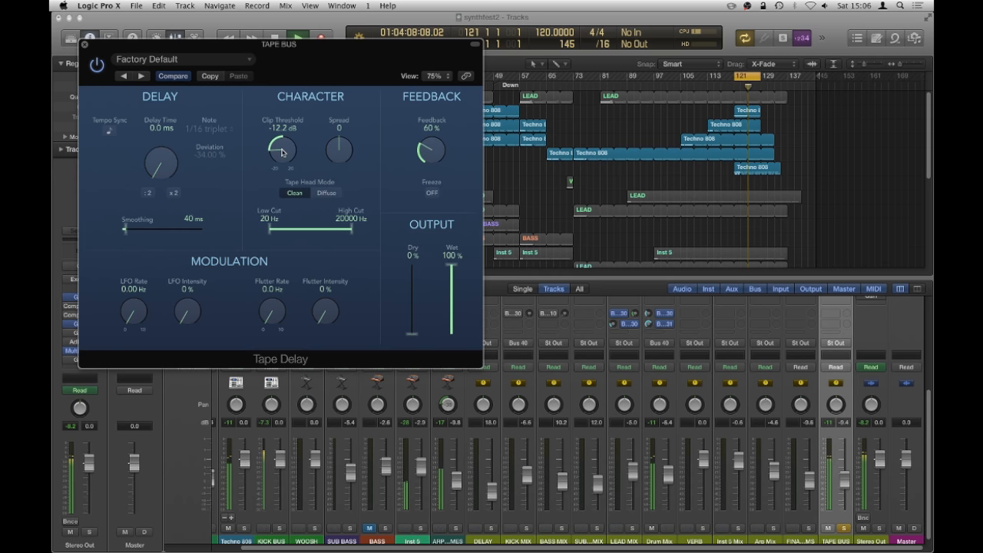
{"action": "left_click_drag", "start_coordinate": [282, 152], "coordinate": [288, 169]}
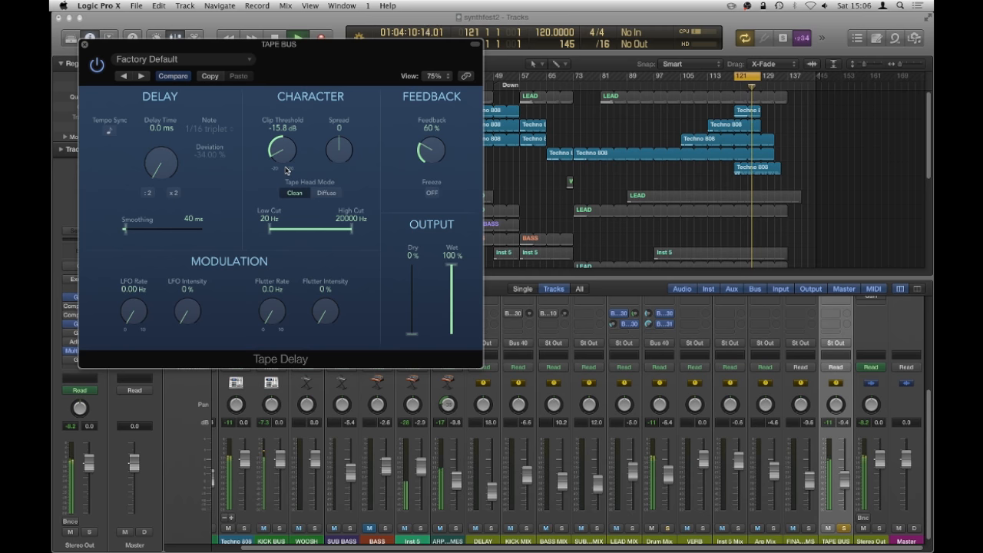
{"action": "left_click_drag", "start_coordinate": [288, 169], "coordinate": [282, 155]}
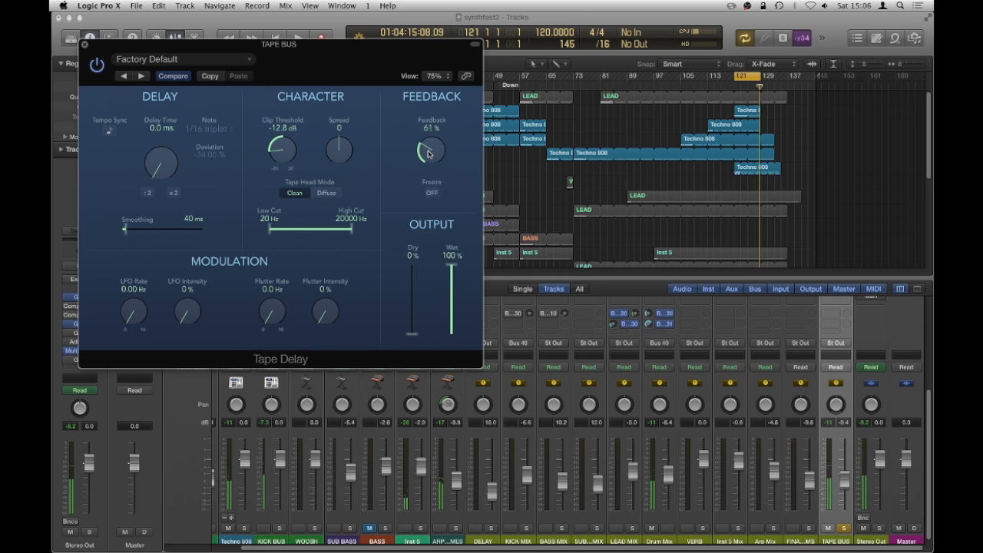
{"action": "left_click_drag", "start_coordinate": [429, 153], "coordinate": [429, 149]}
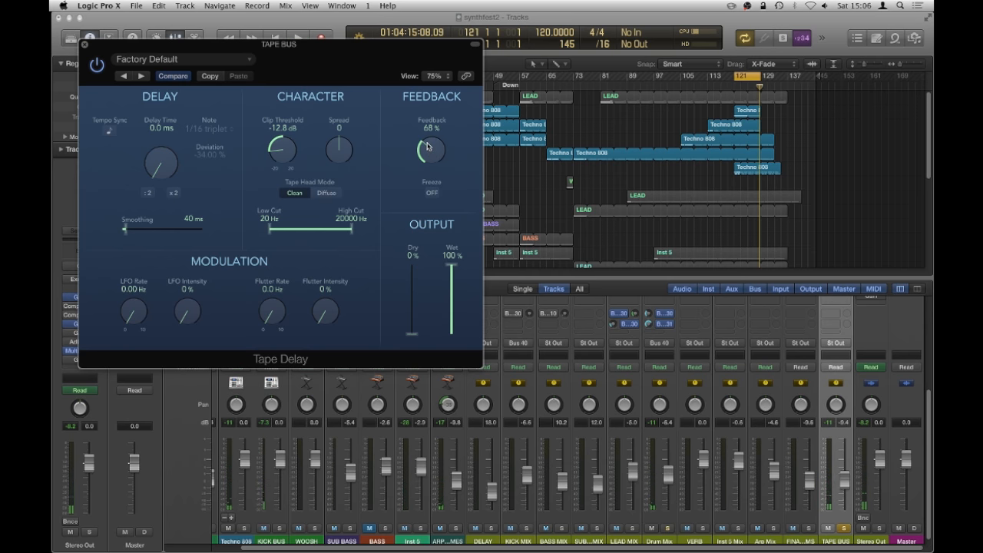
{"action": "left_click_drag", "start_coordinate": [432, 153], "coordinate": [432, 151]}
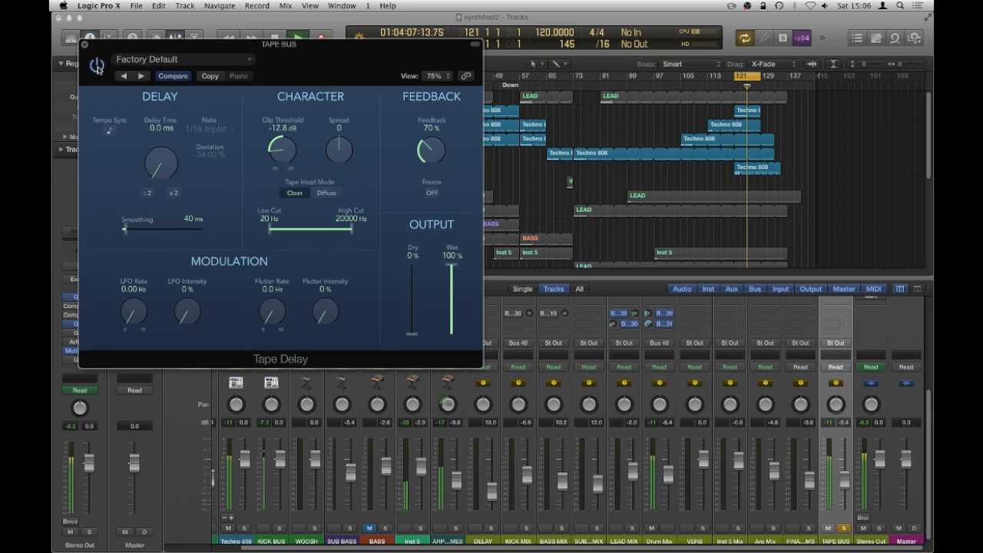
Keep the Clean tape head, set low cut 100 Hz and high cut 10600 Hz, and close the plug-in
{"action": "left_click", "coordinate": [326, 193]}
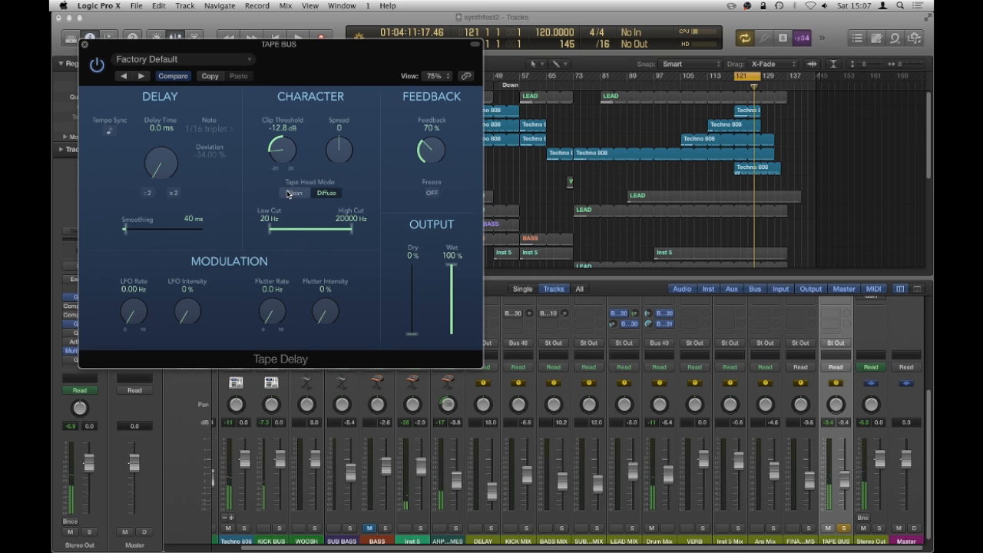
{"action": "left_click", "coordinate": [294, 193]}
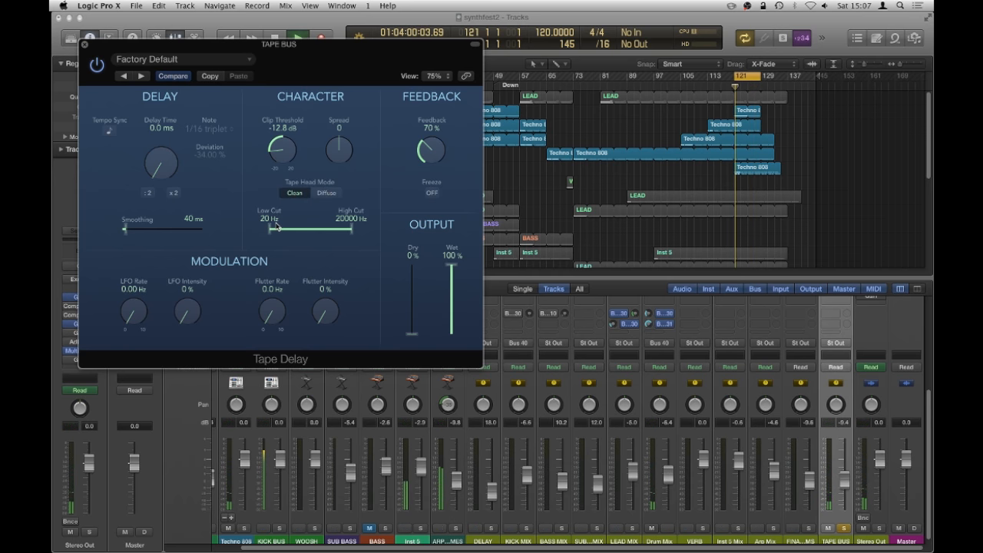
{"action": "mouse_move", "coordinate": [276, 227]}
{"action": "left_mouse_down"}
{"action": "mouse_move", "coordinate": [300, 230]}
{"action": "mouse_move", "coordinate": [288, 231]}
{"action": "left_mouse_up"}
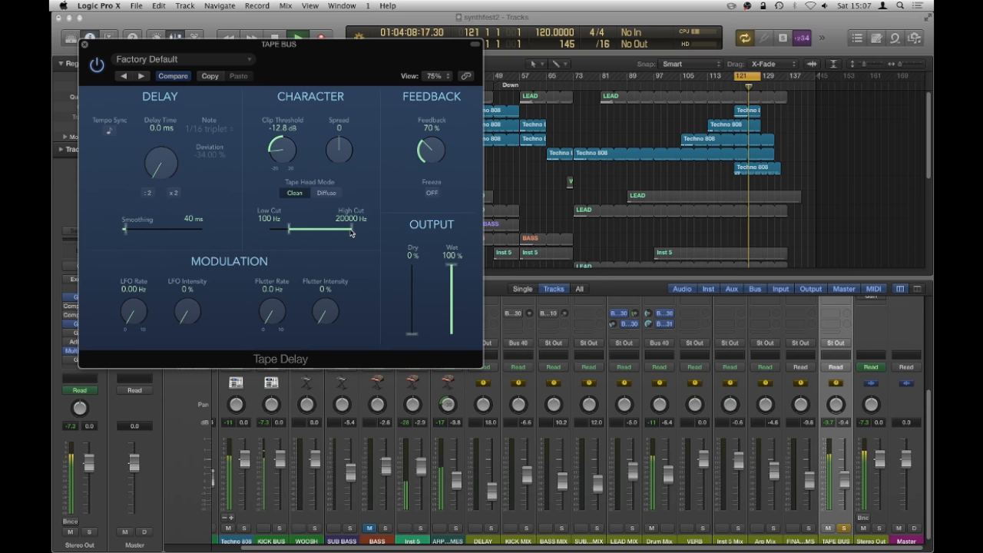
{"action": "left_click_drag", "start_coordinate": [350, 231], "coordinate": [345, 232]}
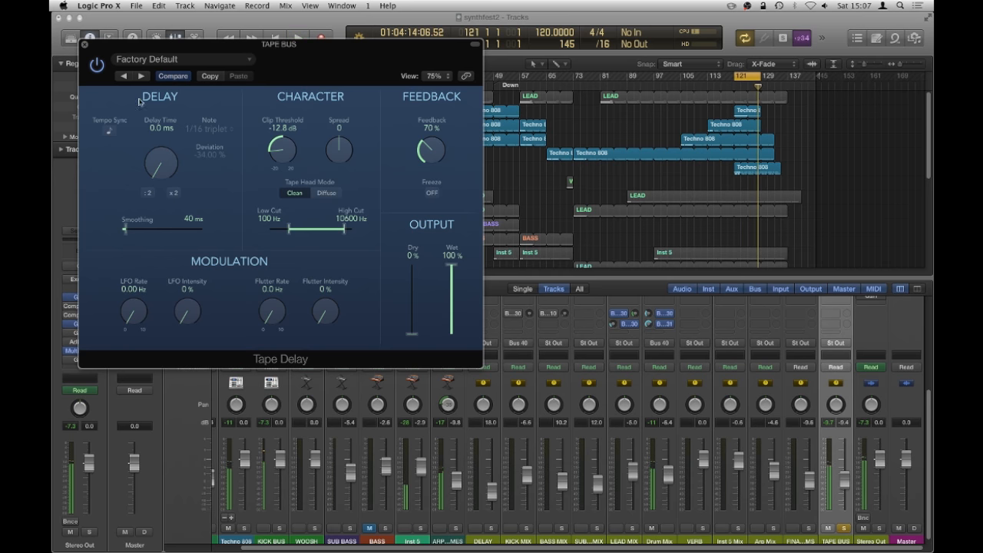
{"action": "left_click", "coordinate": [86, 45]}
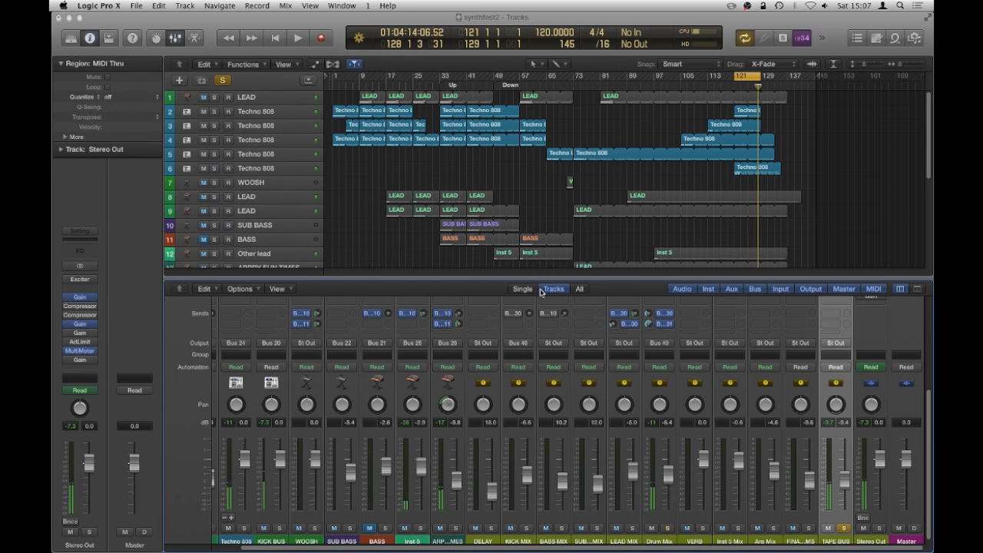
{"action": "scroll", "coordinate": [928, 416], "scroll_direction": "down", "scroll_amount": 1}
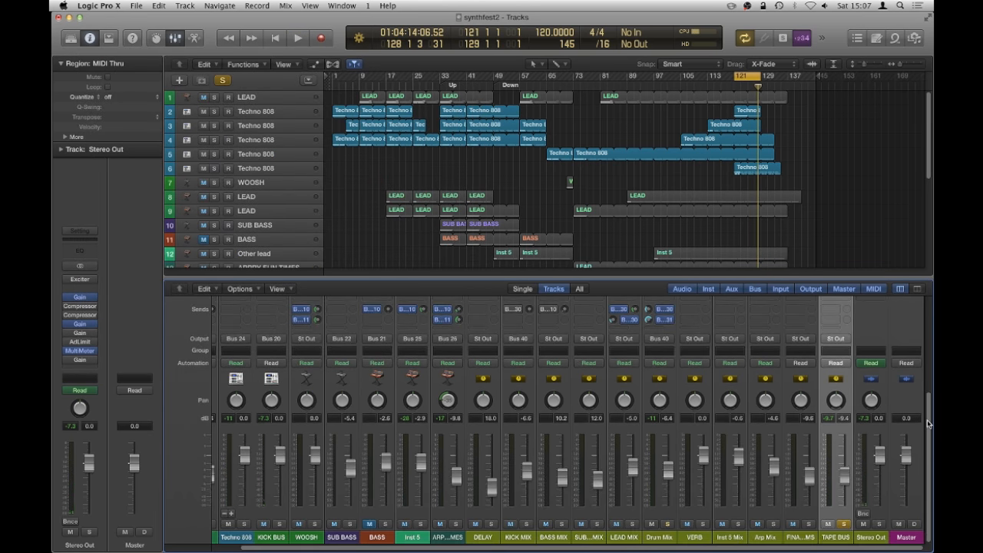
Unsolo TAPE BUS, pull its fader to silence and audition the mix
{"action": "left_click", "coordinate": [843, 525]}
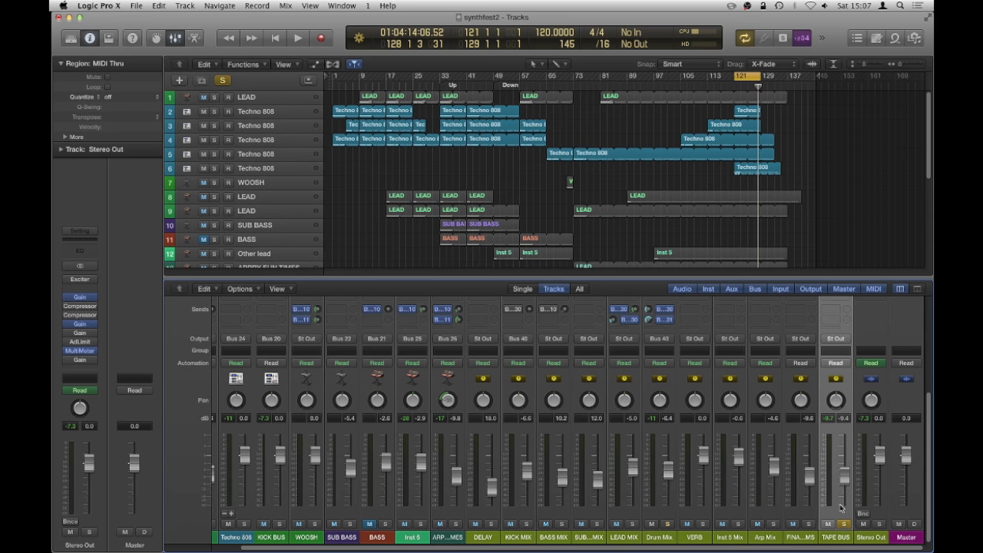
{"action": "left_click_drag", "start_coordinate": [845, 480], "coordinate": [845, 505]}
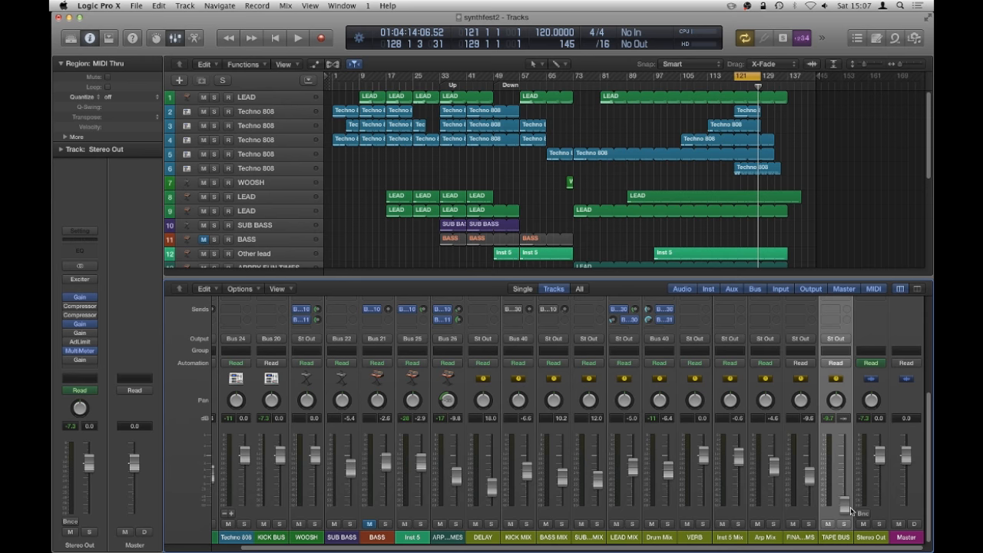
{"action": "key", "text": "space"}
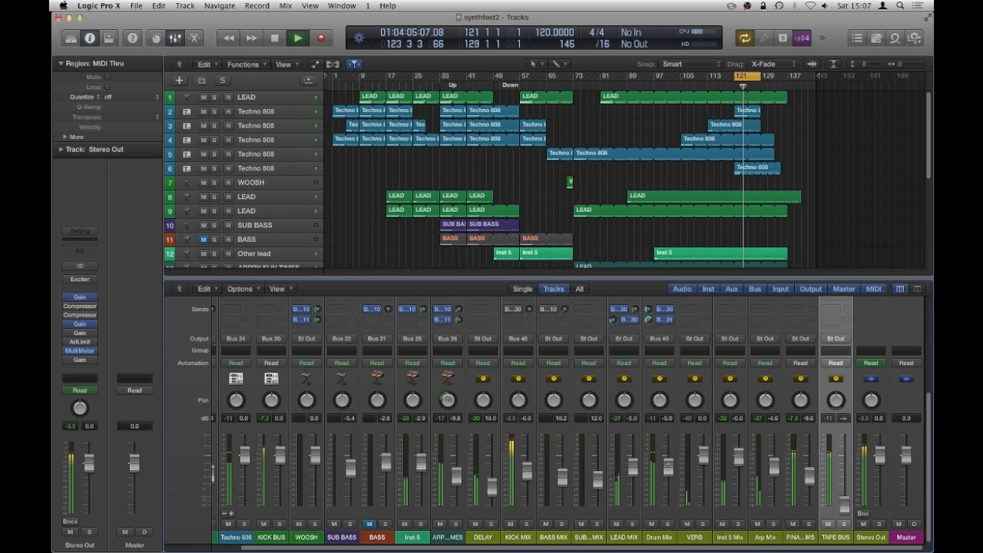
{"action": "key", "text": "space"}
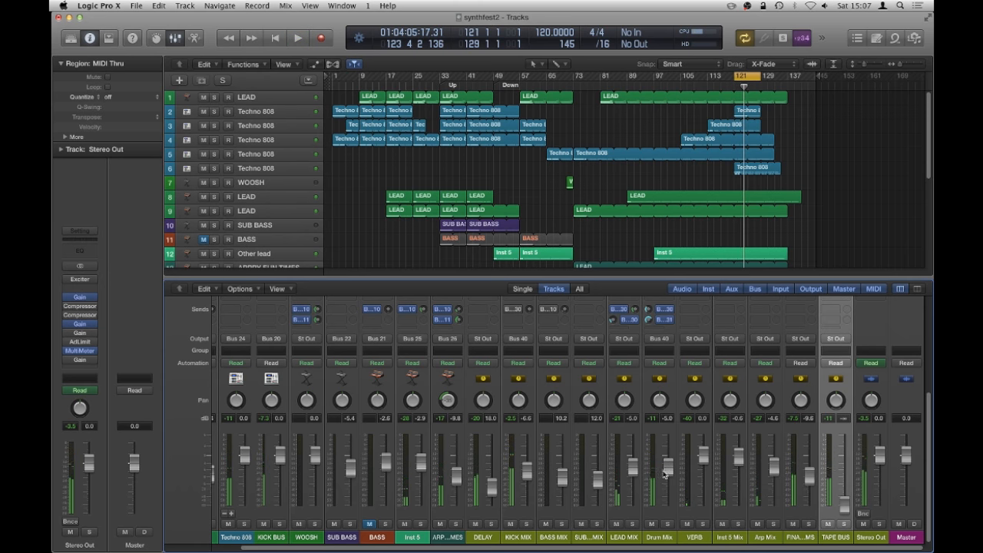
Briefly solo the Drum Mix, then play the song and raise the TAPE BUS fader to 21.0
{"action": "left_click", "coordinate": [666, 523]}
{"action": "key", "text": "space"}
{"action": "left_click", "coordinate": [666, 524]}
{"action": "key", "text": "space"}
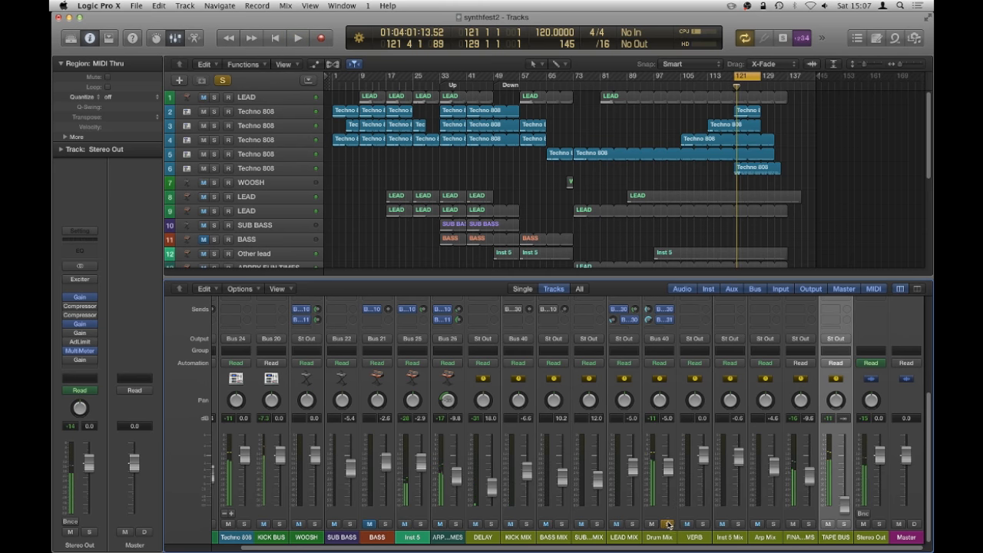
{"action": "key", "text": "space"}
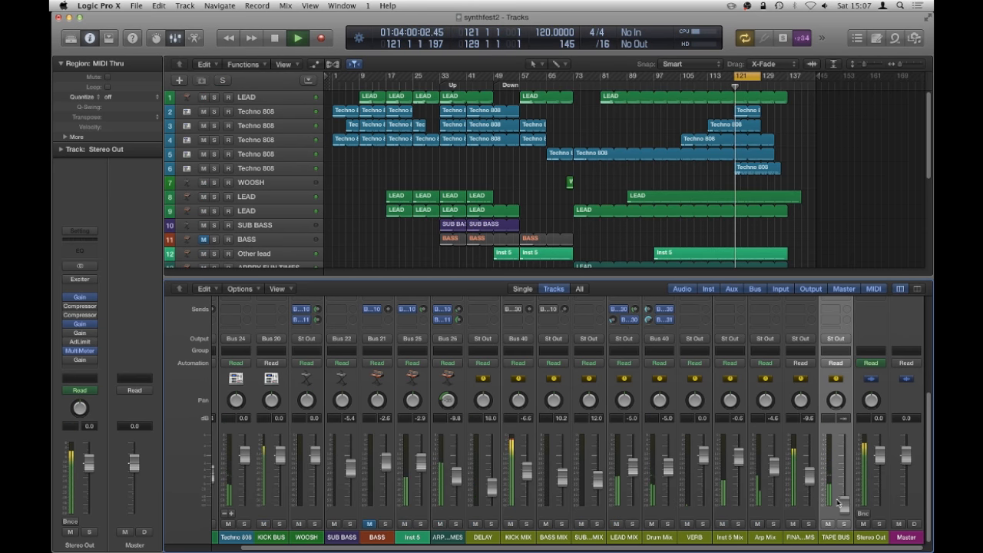
{"action": "left_click_drag", "start_coordinate": [845, 505], "coordinate": [844, 492]}
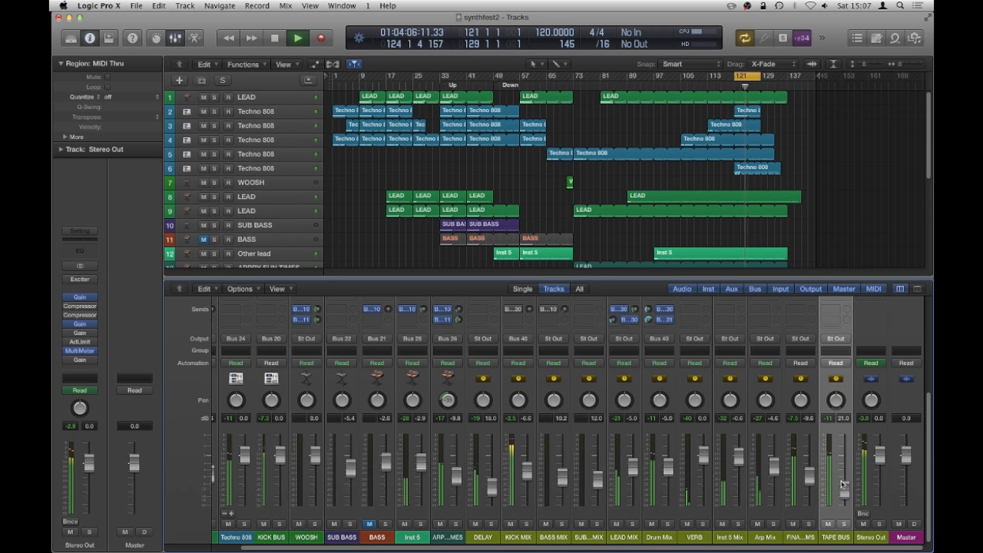
{"action": "scroll", "coordinate": [926, 430], "scroll_direction": "up", "scroll_amount": 3}
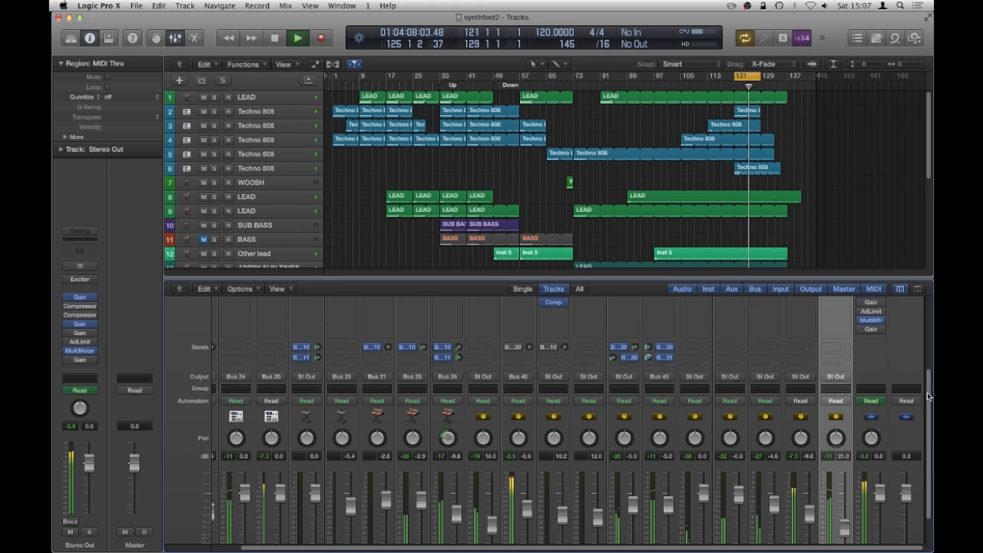
{"action": "scroll", "coordinate": [927, 382], "scroll_direction": "up", "scroll_amount": 4}
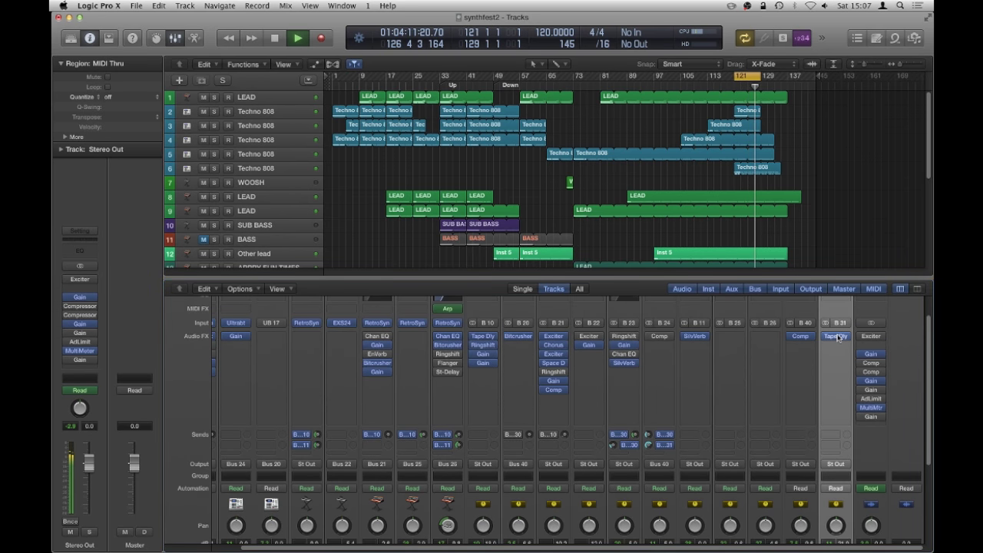
Reopen the TAPE BUS Tape Delay, keep Clean tape head, set clip threshold to -14 dB, close it and stop playback
{"action": "double_click", "coordinate": [838, 337]}
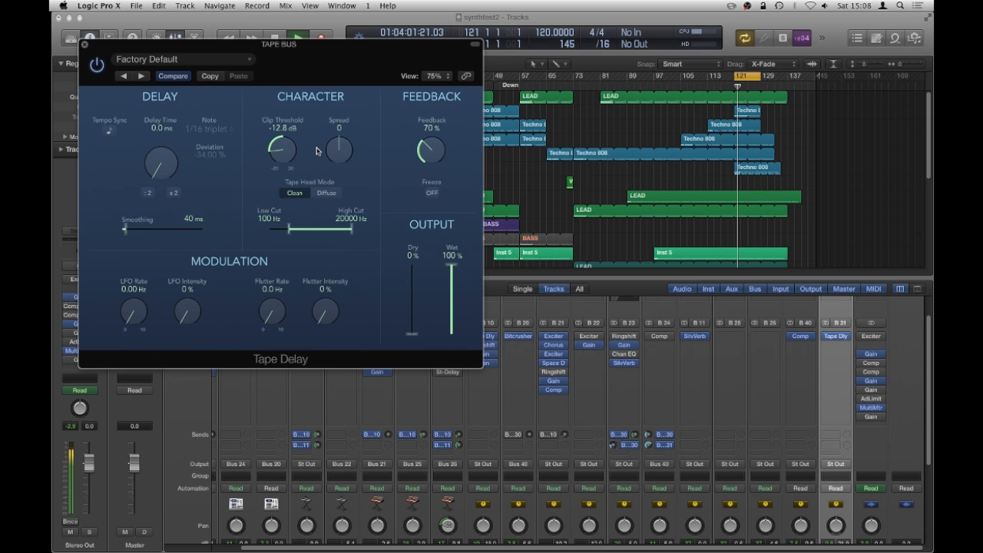
{"action": "left_click", "coordinate": [329, 193]}
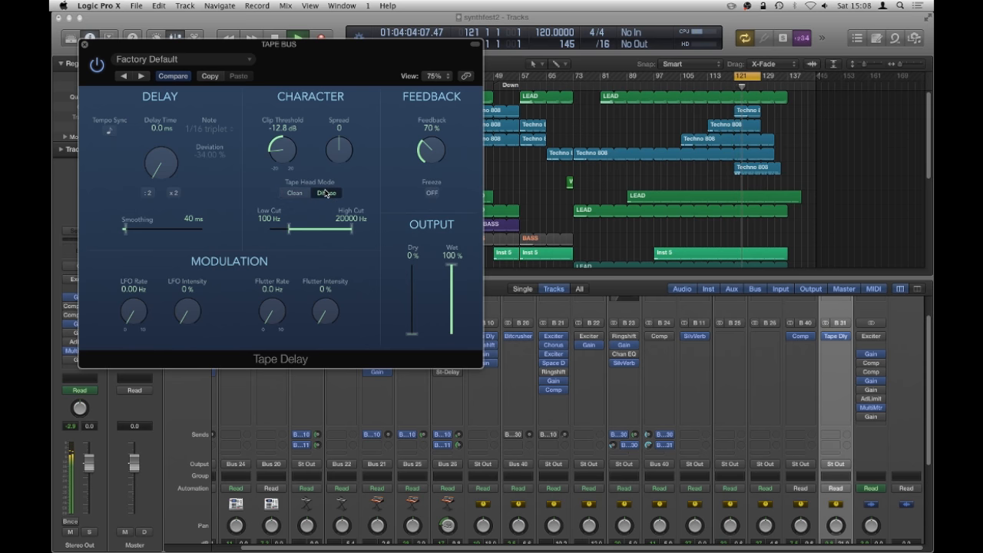
{"action": "left_click", "coordinate": [298, 192]}
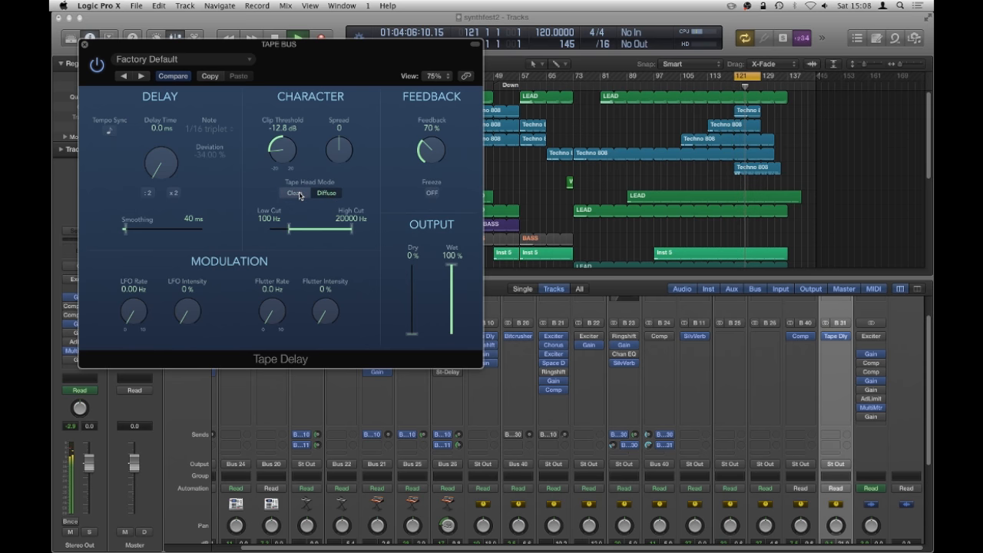
{"action": "left_click", "coordinate": [298, 193]}
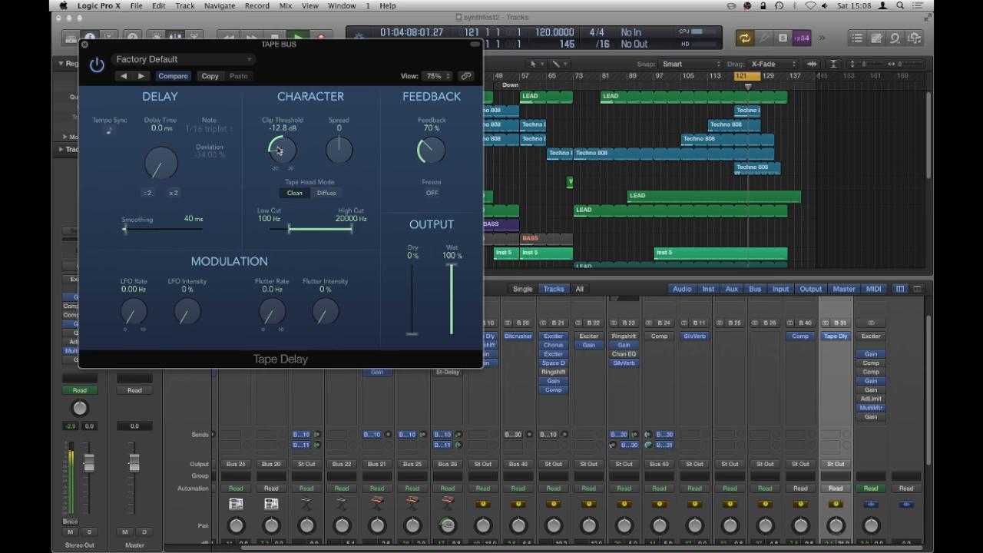
{"action": "left_click_drag", "start_coordinate": [278, 147], "coordinate": [280, 154]}
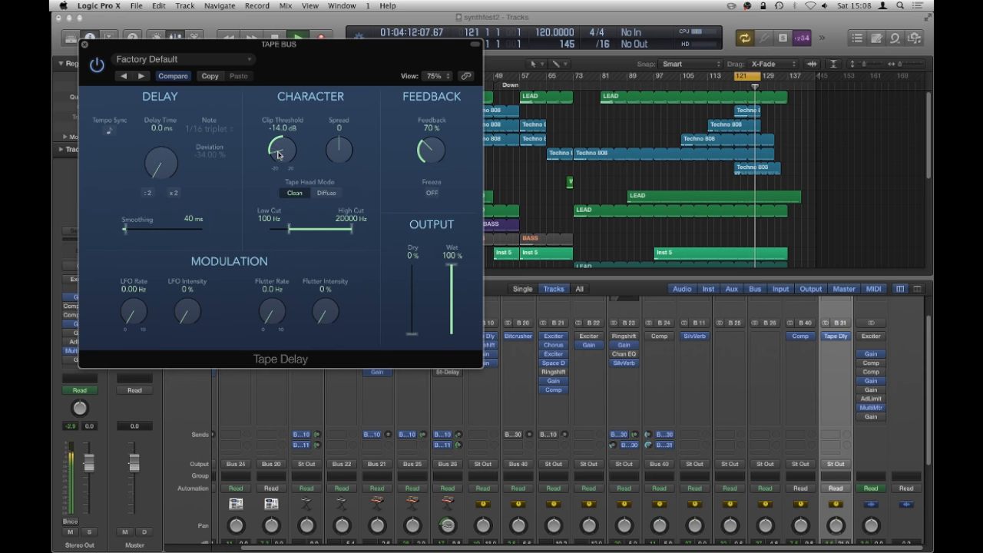
{"action": "left_click", "coordinate": [84, 44]}
{"action": "key", "text": "space"}
{"action": "left_click_drag", "start_coordinate": [928, 370], "coordinate": [922, 439]}
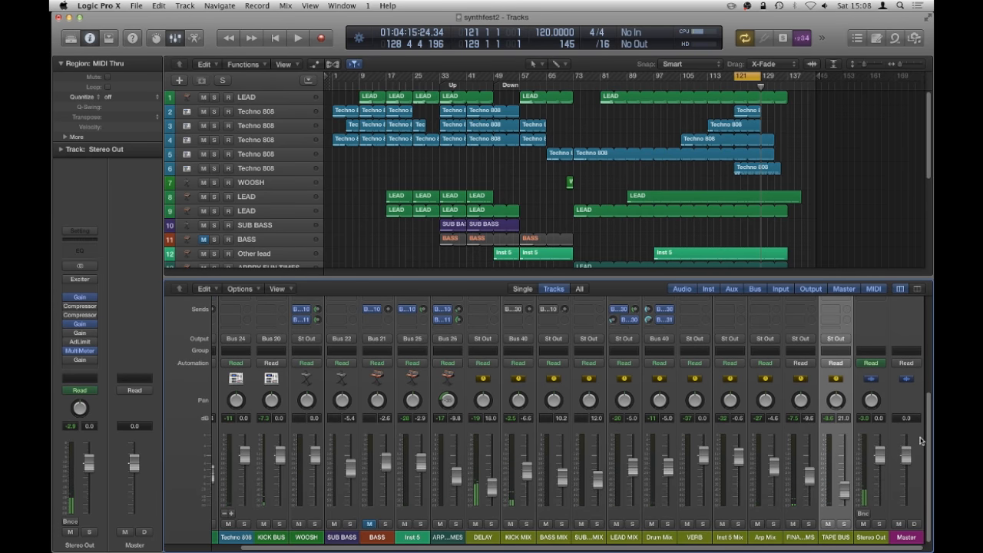
{"action": "mouse_move", "coordinate": [921, 440]}
{"action": "left_mouse_down"}
{"action": "mouse_move", "coordinate": [926, 407]}
{"action": "mouse_move", "coordinate": [922, 449]}
{"action": "left_mouse_up"}
Solo the TAPE BUS channel and play the song to hear it alone
{"action": "left_click_drag", "start_coordinate": [929, 429], "coordinate": [925, 435]}
{"action": "left_click", "coordinate": [844, 525]}
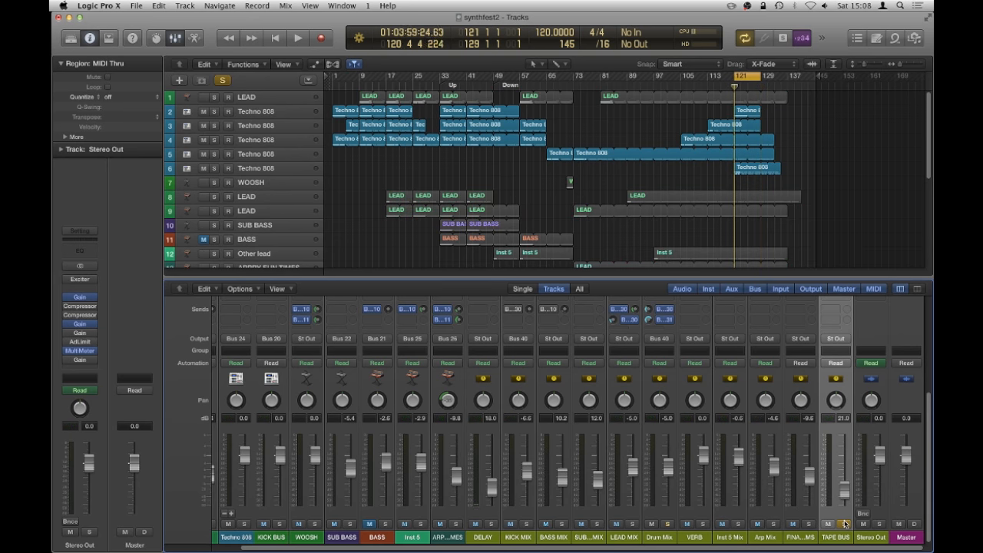
{"action": "key", "text": "space"}
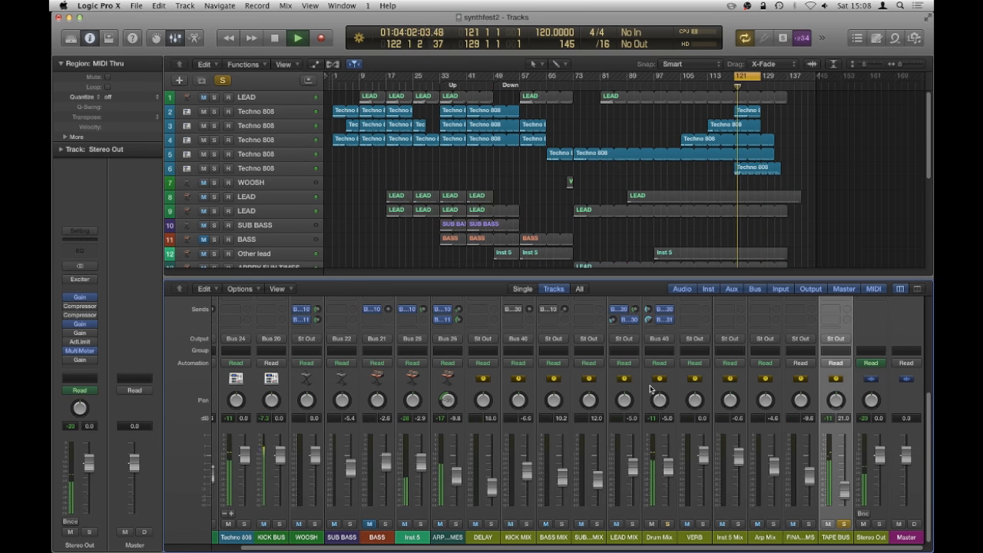
Send LEAD MIX to Bus 31 TAPE BUS pre-fader at a level of -12.6 dB
{"action": "left_click", "coordinate": [619, 329]}
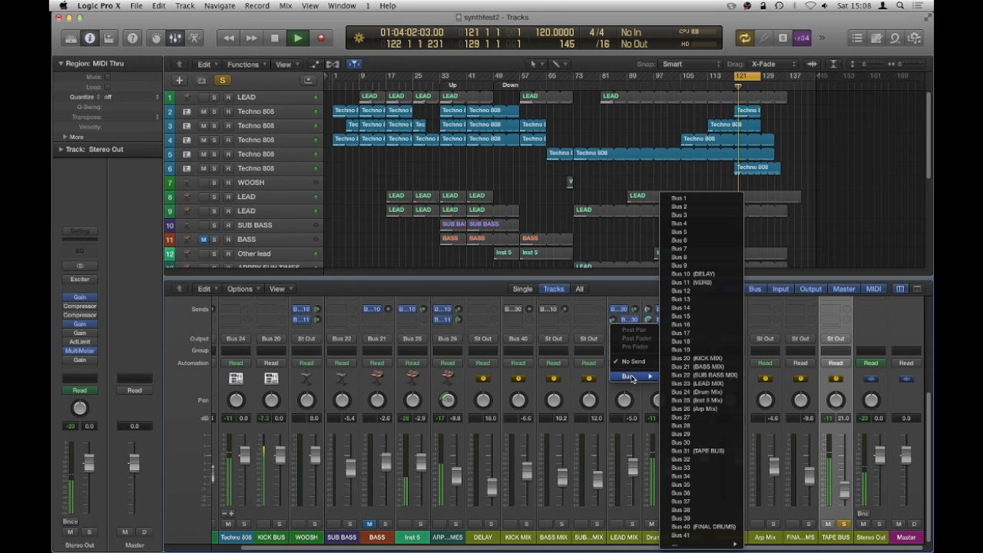
{"action": "mouse_move", "coordinate": [628, 376]}
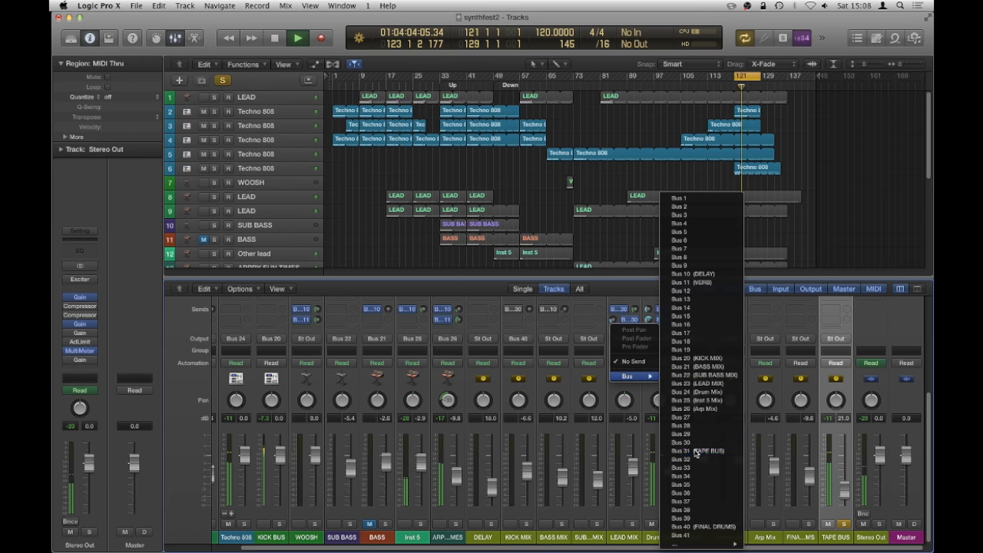
{"action": "left_click", "coordinate": [697, 446]}
{"action": "key", "text": "m"}
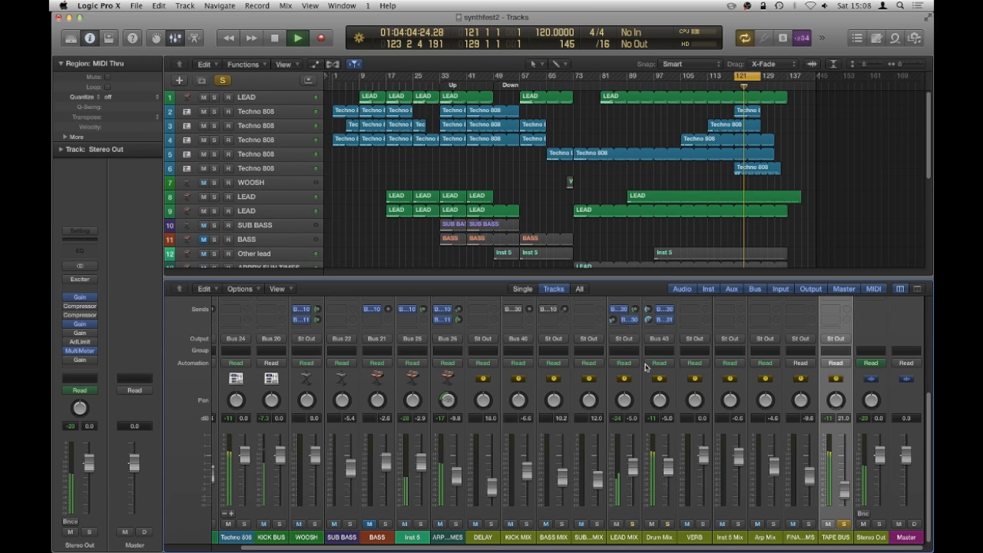
{"action": "left_click", "coordinate": [623, 319]}
{"action": "left_click", "coordinate": [634, 349]}
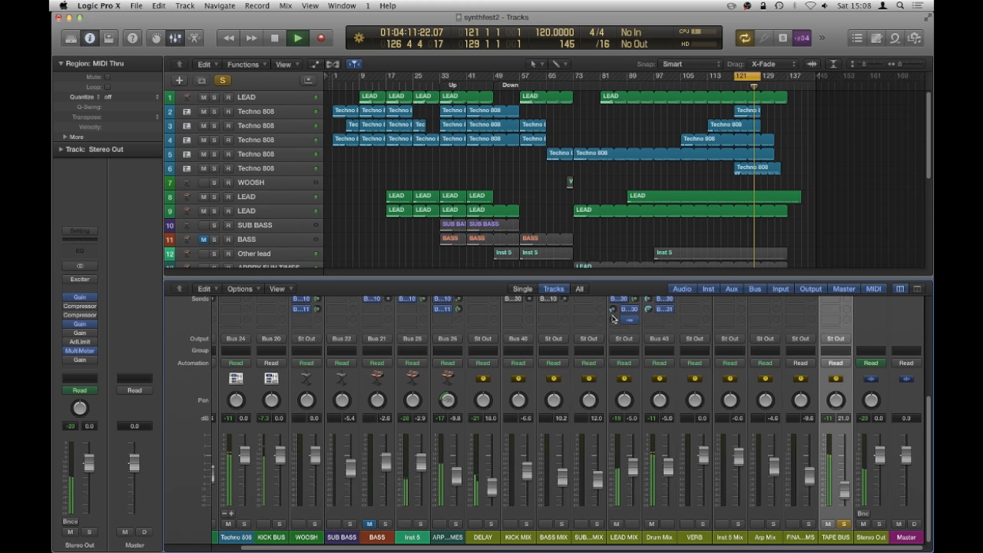
{"action": "mouse_move", "coordinate": [613, 320]}
{"action": "left_mouse_down"}
{"action": "mouse_move", "coordinate": [612, 288]}
{"action": "mouse_move", "coordinate": [611, 318]}
{"action": "left_mouse_up"}
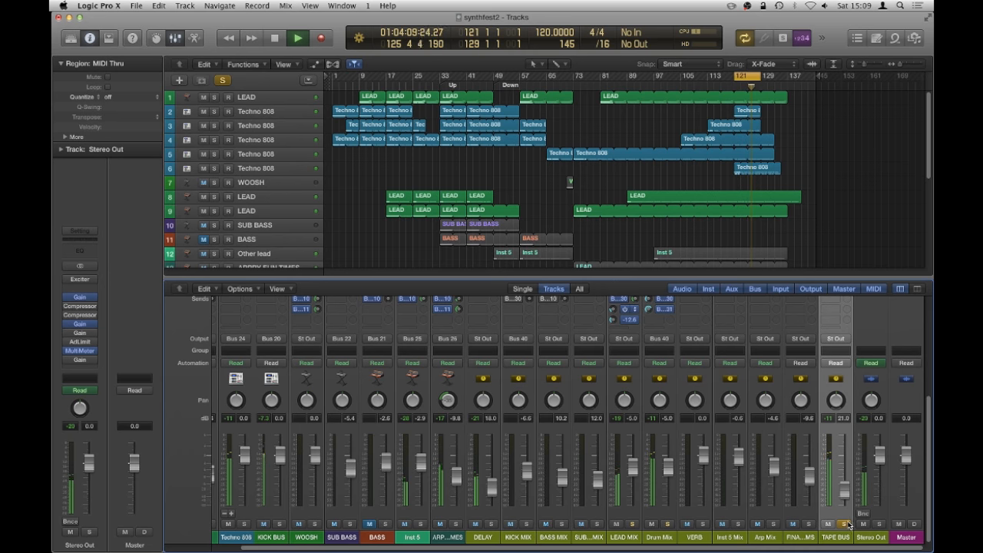
Unsolo the TAPE BUS and restart playback to hear the full mix
{"action": "left_click", "coordinate": [846, 525]}
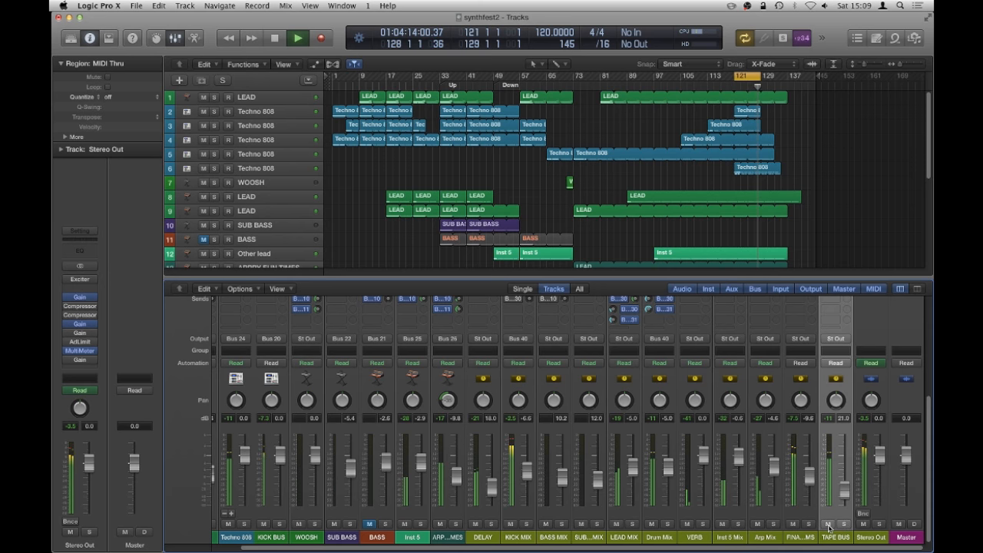
{"action": "key", "text": "space"}
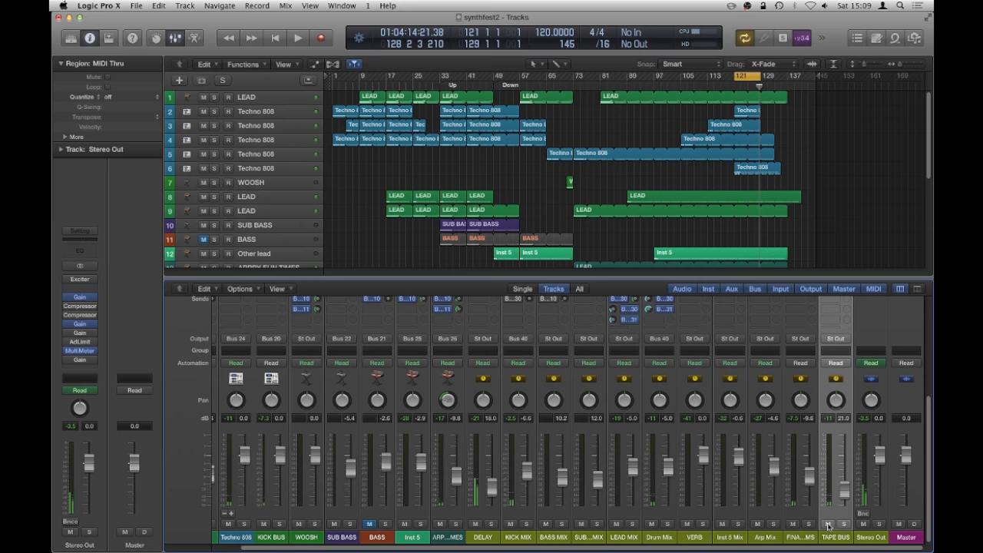
{"action": "key", "text": "space"}
A/B the mix with TAPE BUS muted and unmuted, leaving its level at 25.5
{"action": "left_click", "coordinate": [827, 525]}
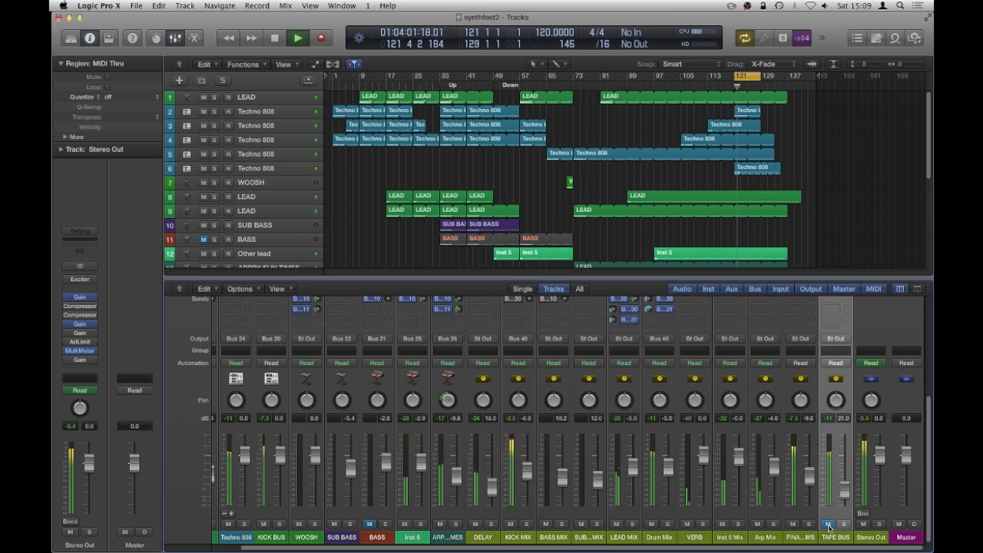
{"action": "left_click", "coordinate": [827, 525]}
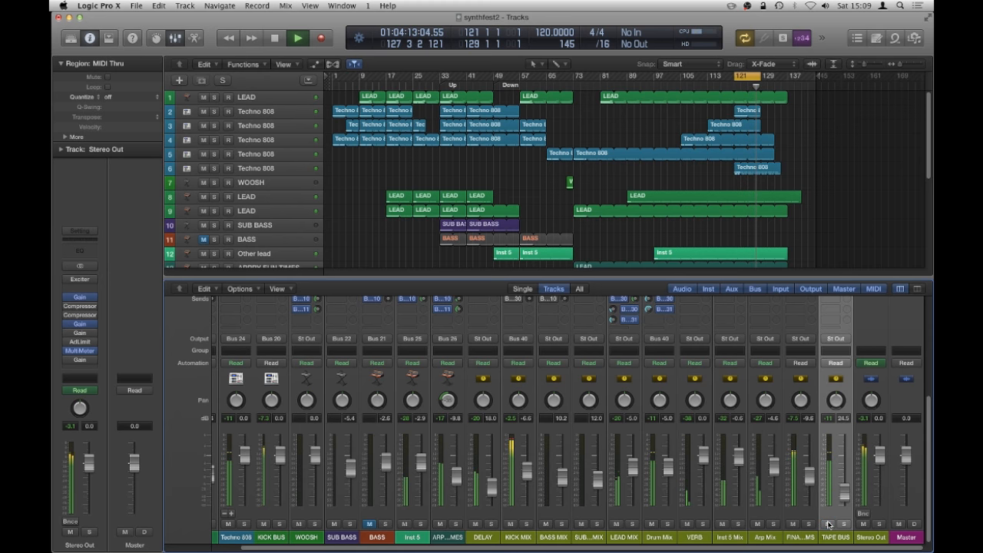
{"action": "key", "text": "XF86AudioLowerVolume"}
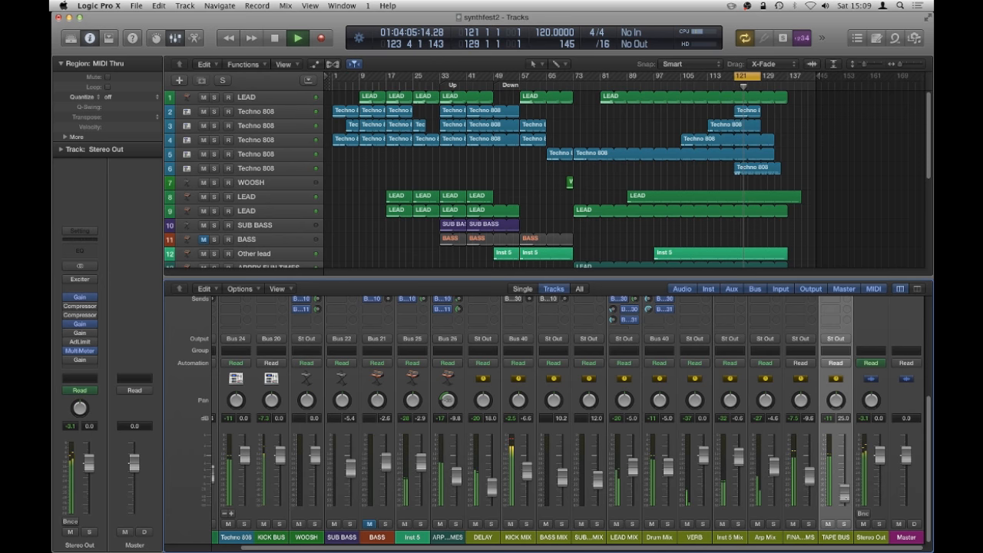
{"action": "key", "text": "space"}
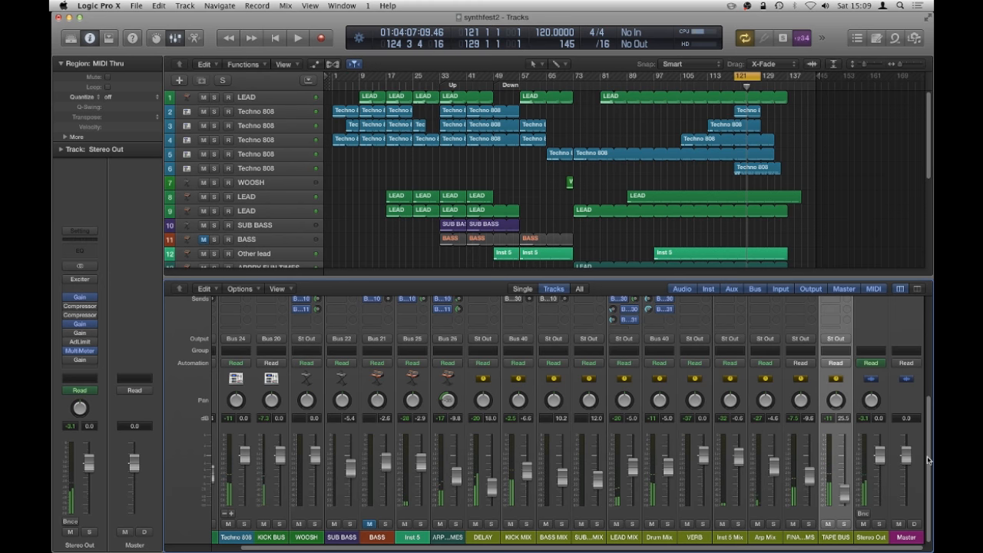
{"action": "scroll", "coordinate": [928, 445], "scroll_direction": "up", "scroll_amount": 3}
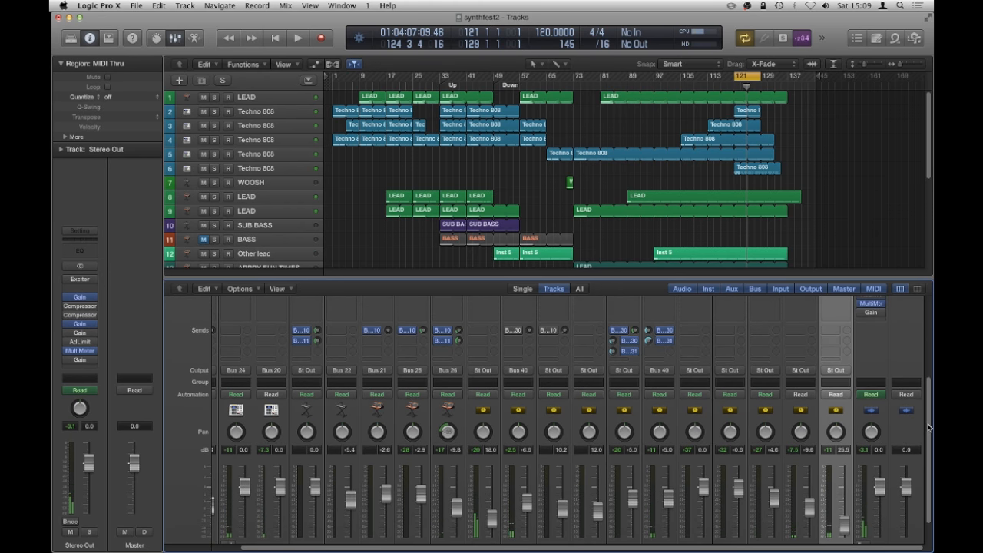
{"action": "scroll", "coordinate": [928, 440], "scroll_direction": "up", "scroll_amount": 5}
{"action": "scroll", "coordinate": [926, 407], "scroll_direction": "up", "scroll_amount": 3}
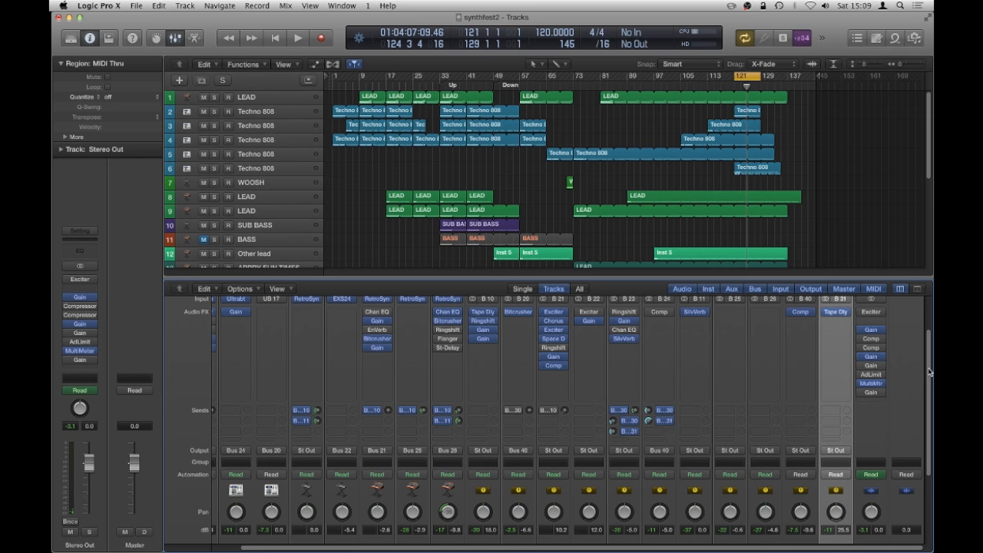
{"action": "left_click_drag", "start_coordinate": [926, 372], "coordinate": [924, 435]}
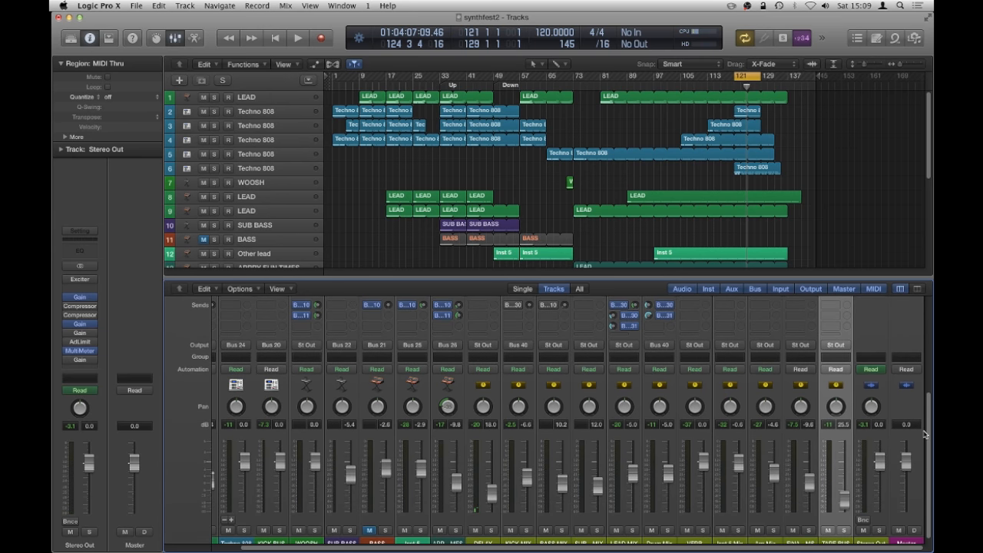